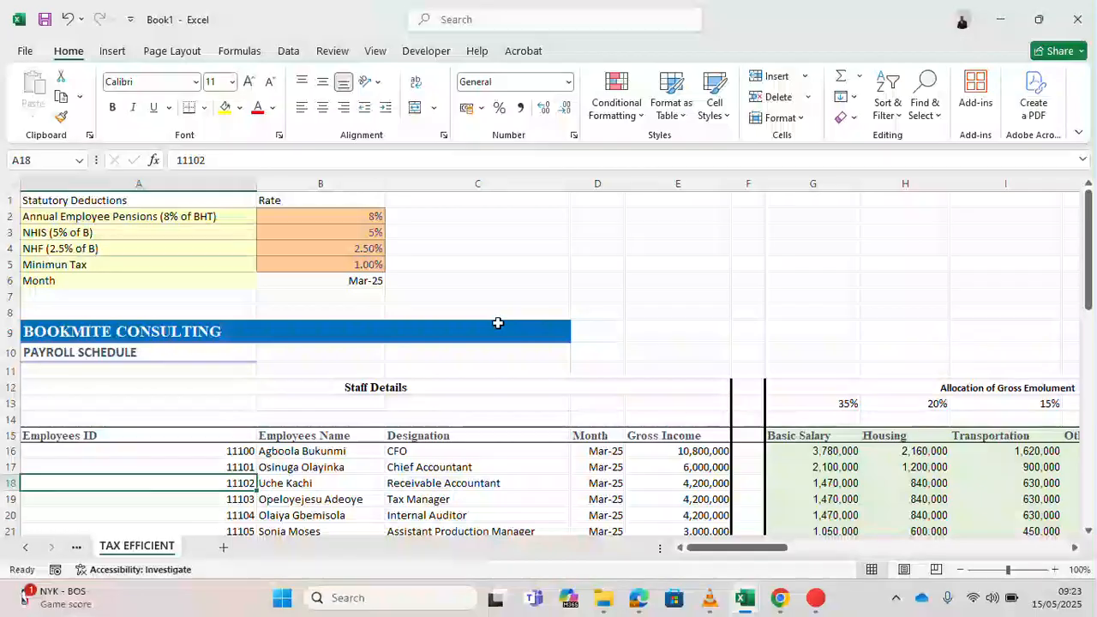
- Review the formulas along row 18 of the payroll schedule, from employee ID through minimum monthly tax
key("Right")
key("Right")
key("Right")
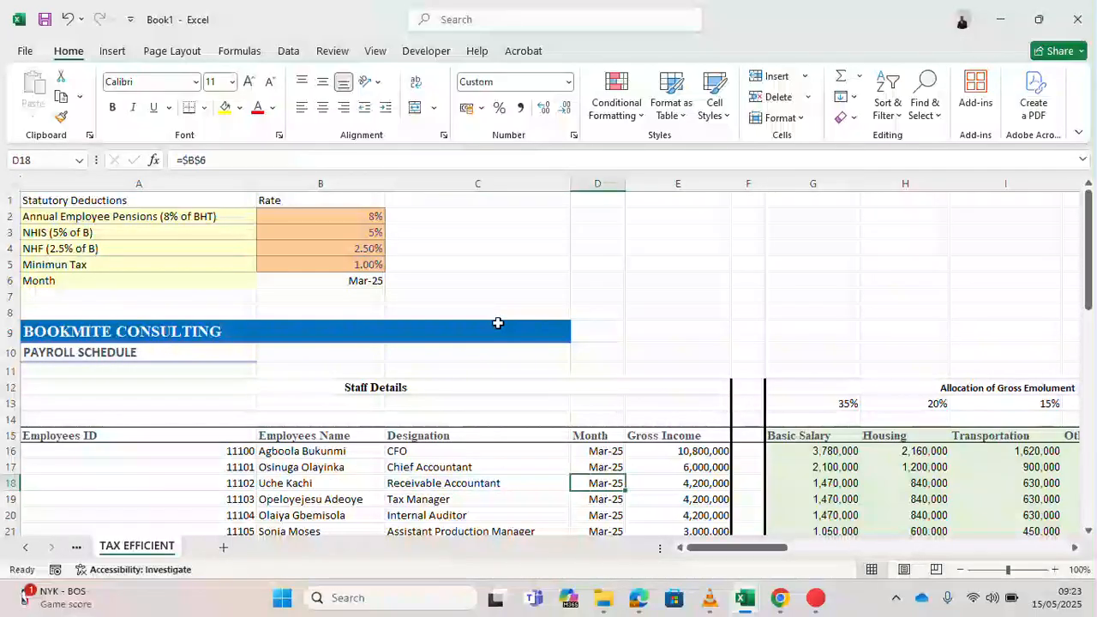
key("Right")
key("Right")
key("Right")
key("Right")
key("Right")
key("Right")
key("Right")
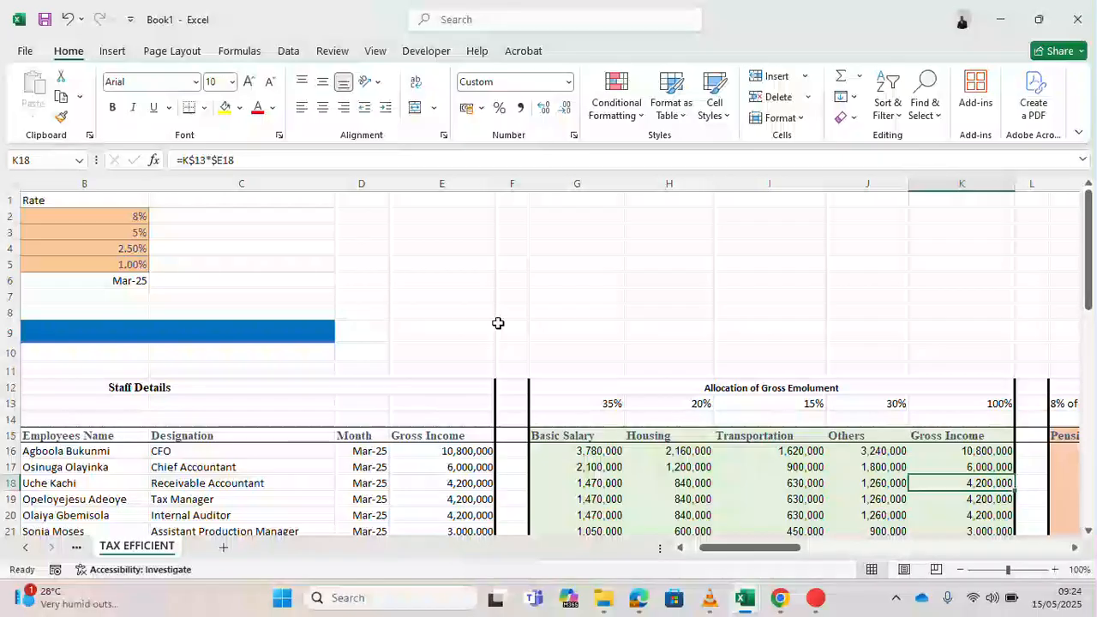
key("Right")
key("Right")
key("Right")
key("Right")
key("Right")
key("Right")
key("Right")
key("Right")
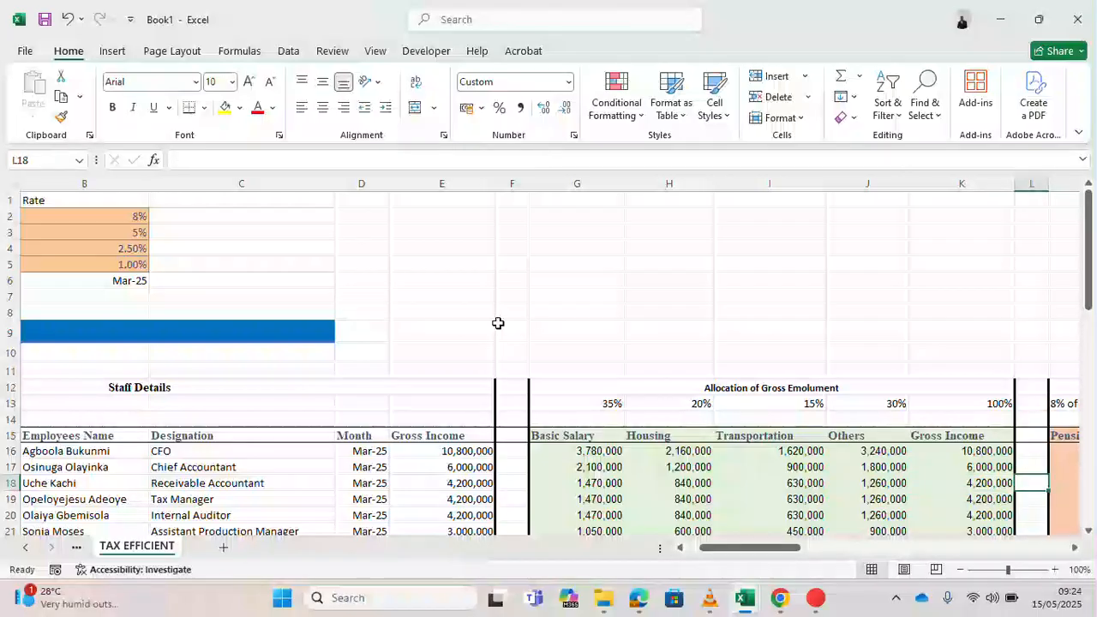
key("Right")
key("Right")
key("Right")
key("Right")
key("Right")
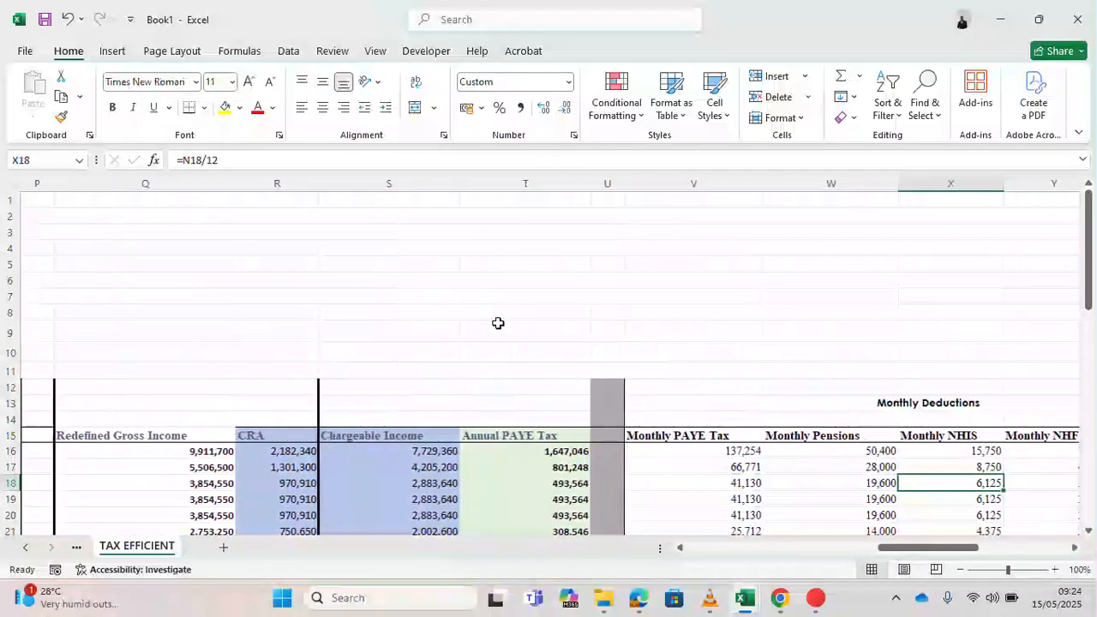
key("Right")
key("Right")
key("Right")
key("Right")
key("Right")
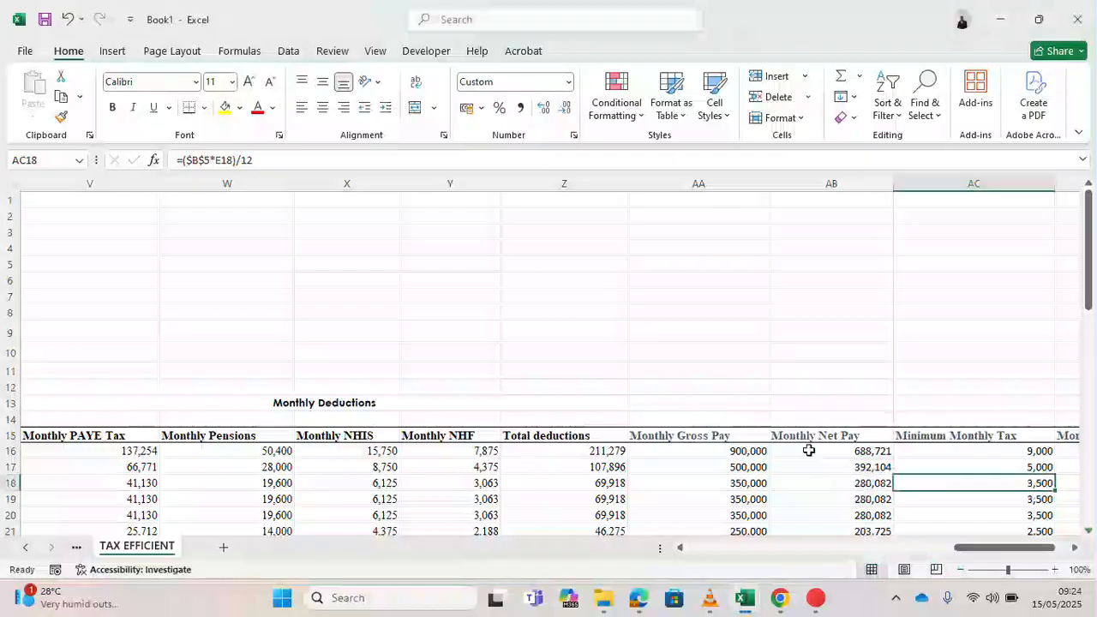
- Inspect the first employee's row 16 formulas for total deductions, monthly gross pay and monthly net pay, dismissing a chat notification
left_click(844, 453)
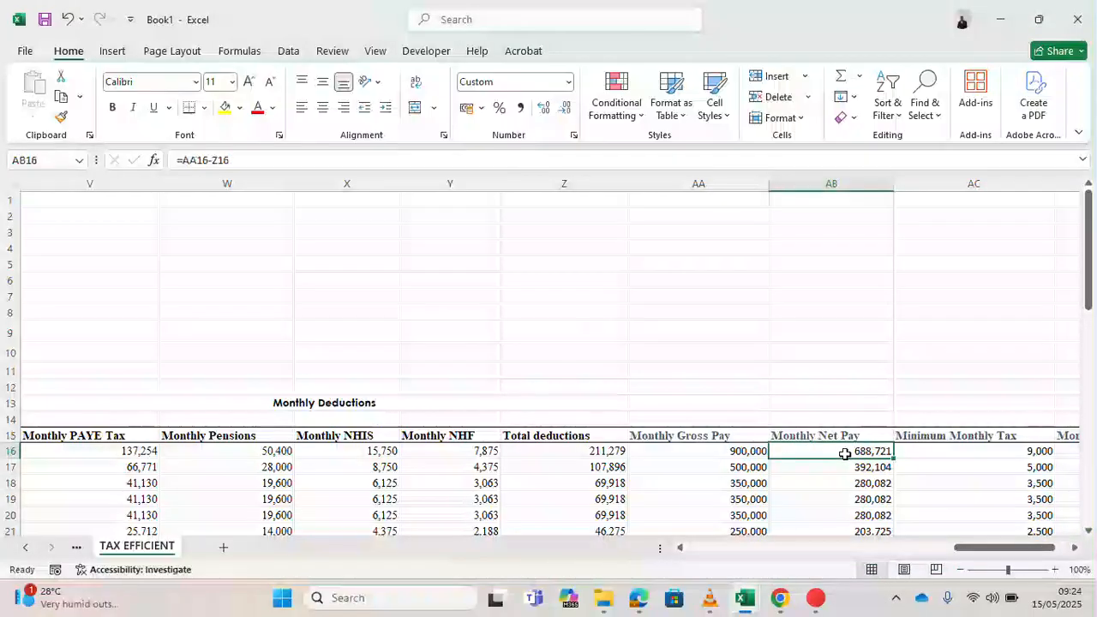
key("Left")
key("Left")
key("Left")
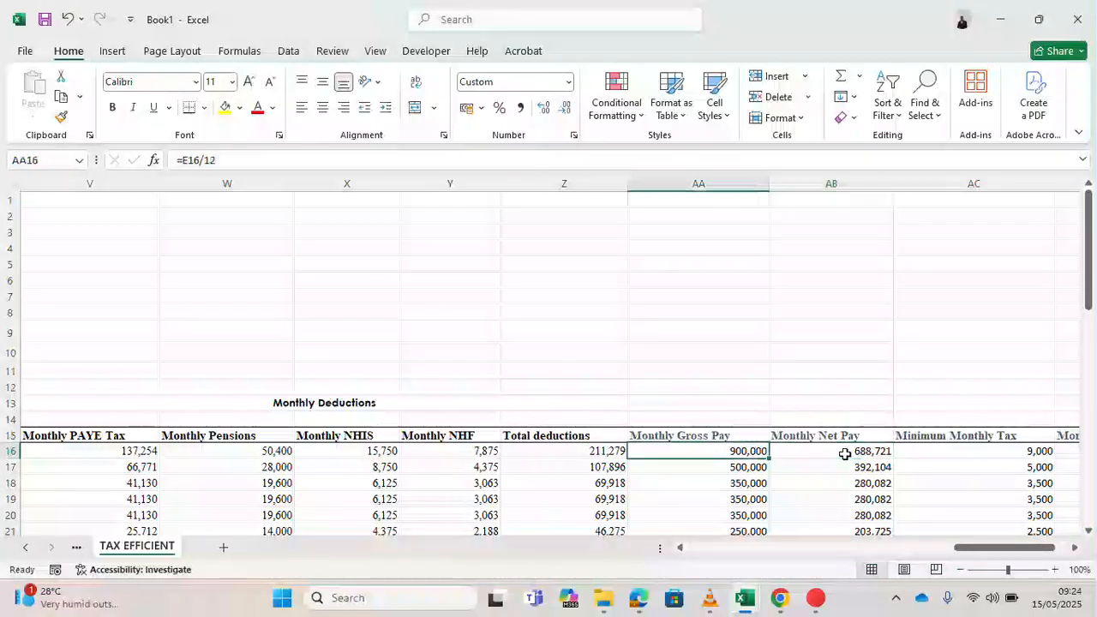
key("Left")
key("Left")
key("Left")
key("Left")
key("Left")
key("Left")
key("Left")
key("Left")
key("Left")
key("Left")
key("Left")
key("Left")
key("Left")
key("Left")
key("Left")
key("Left")
key("Left")
key("Left")
key("Left")
key("Left")
key("Right")
key("Right")
key("Right")
key("Right")
key("Right")
key("Right")
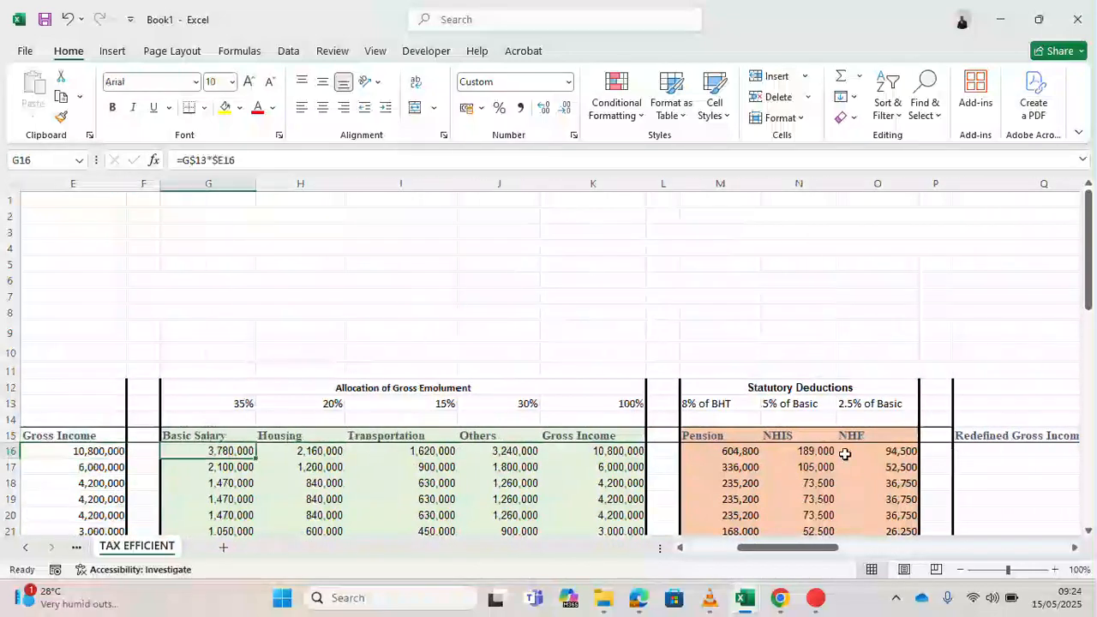
key("Right")
key("Right")
key("Right")
key("Right")
key("Right")
key("Right")
key("Right")
key("Right")
key("Right")
key("Right")
key("Right")
key("Right")
key("Right")
key("Right")
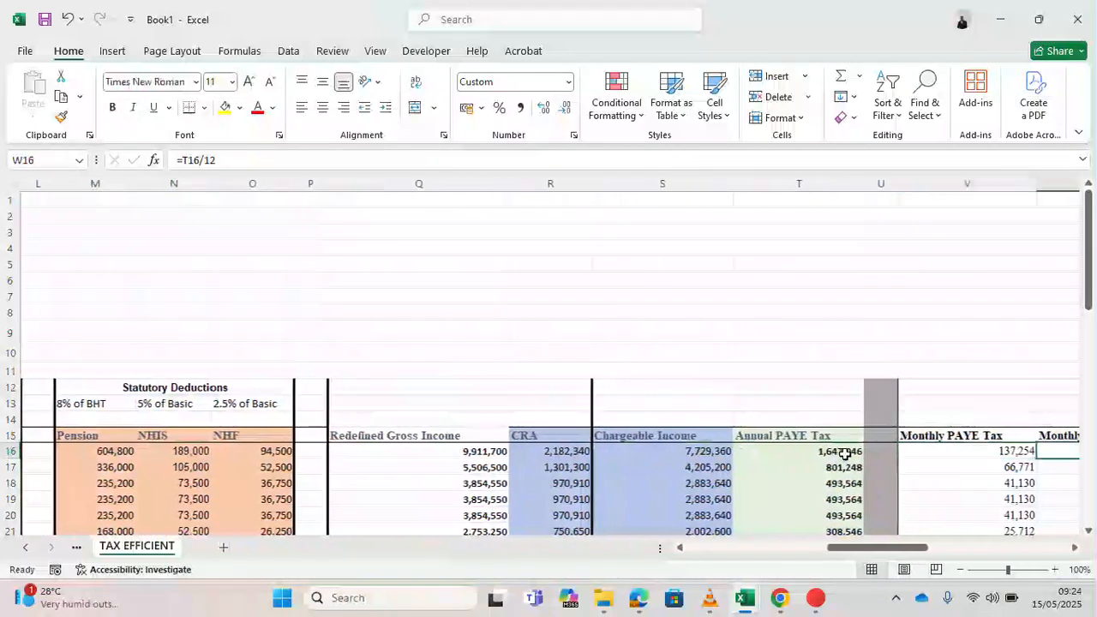
key("Right")
key("Right")
key("Right")
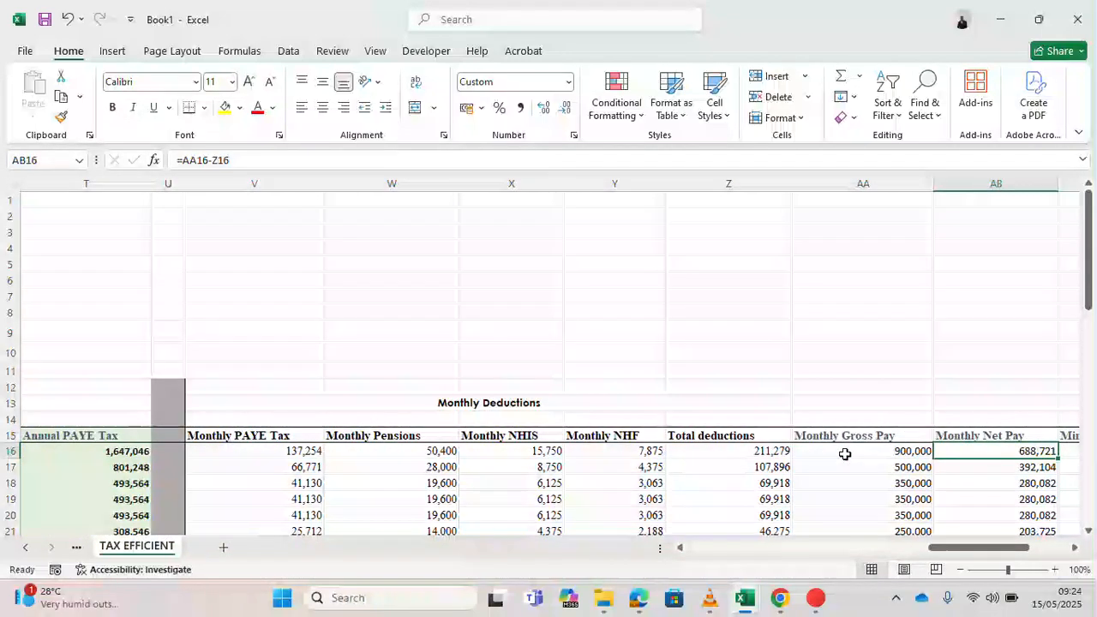
key("Left")
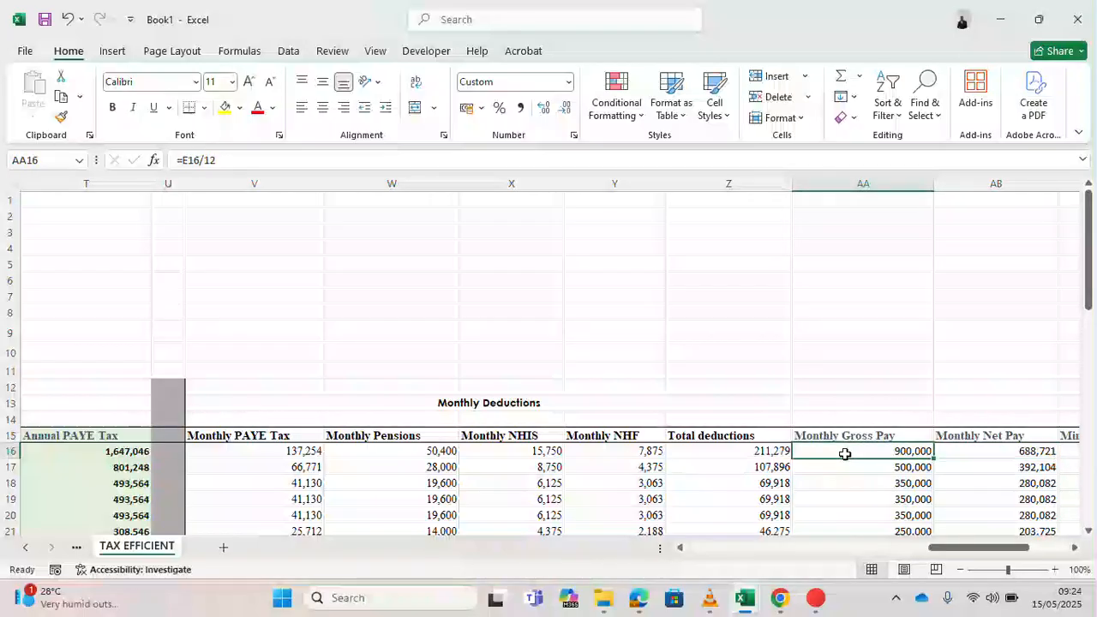
key("Right")
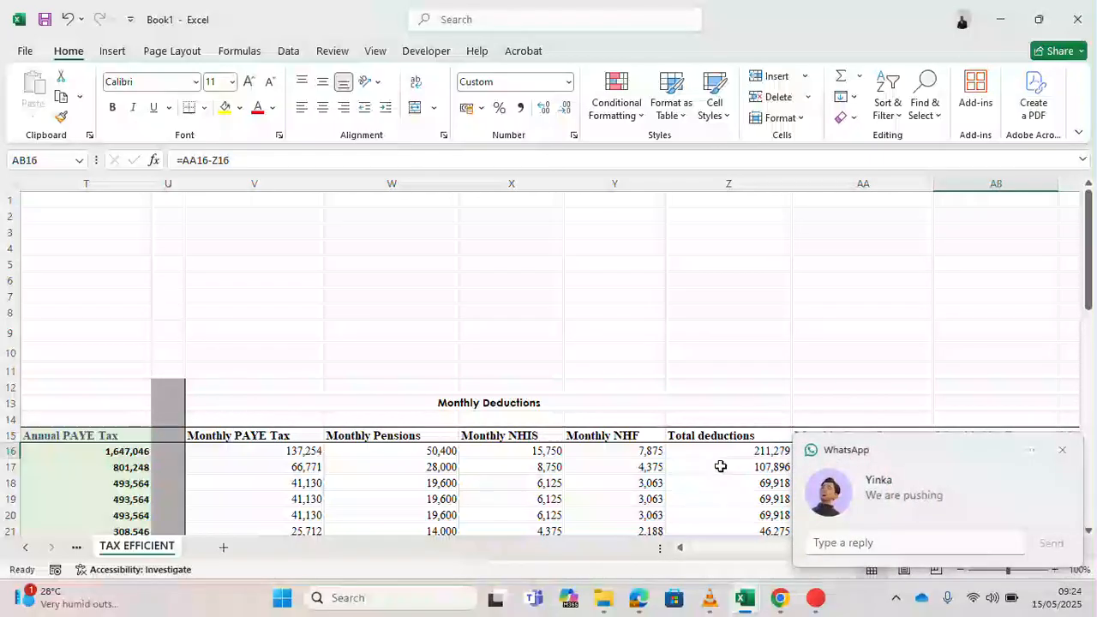
left_click(746, 453)
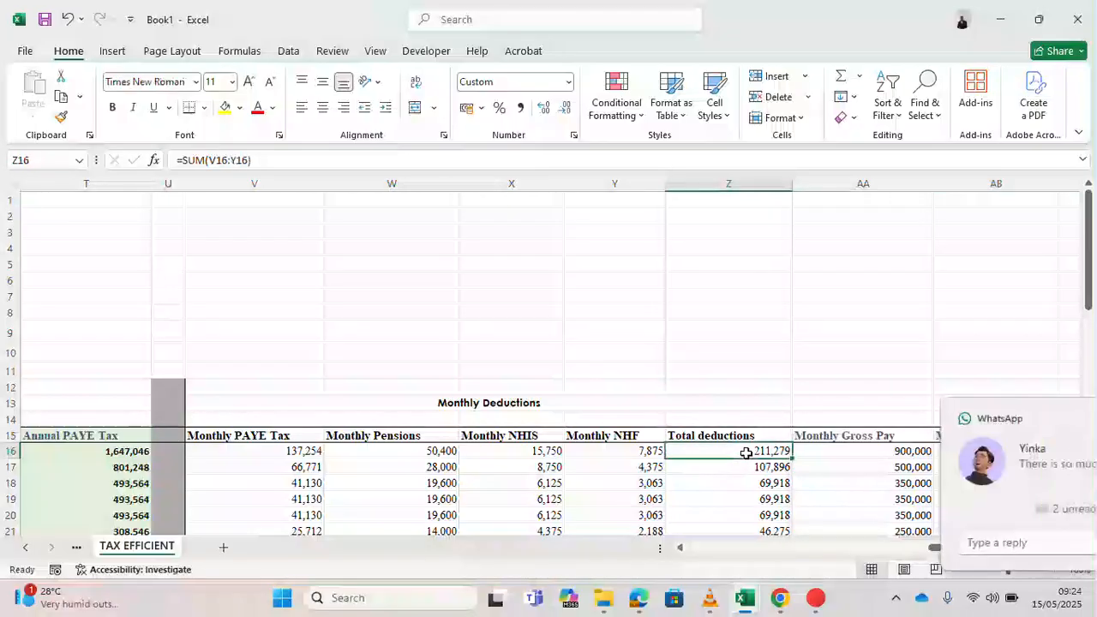
key("Right")
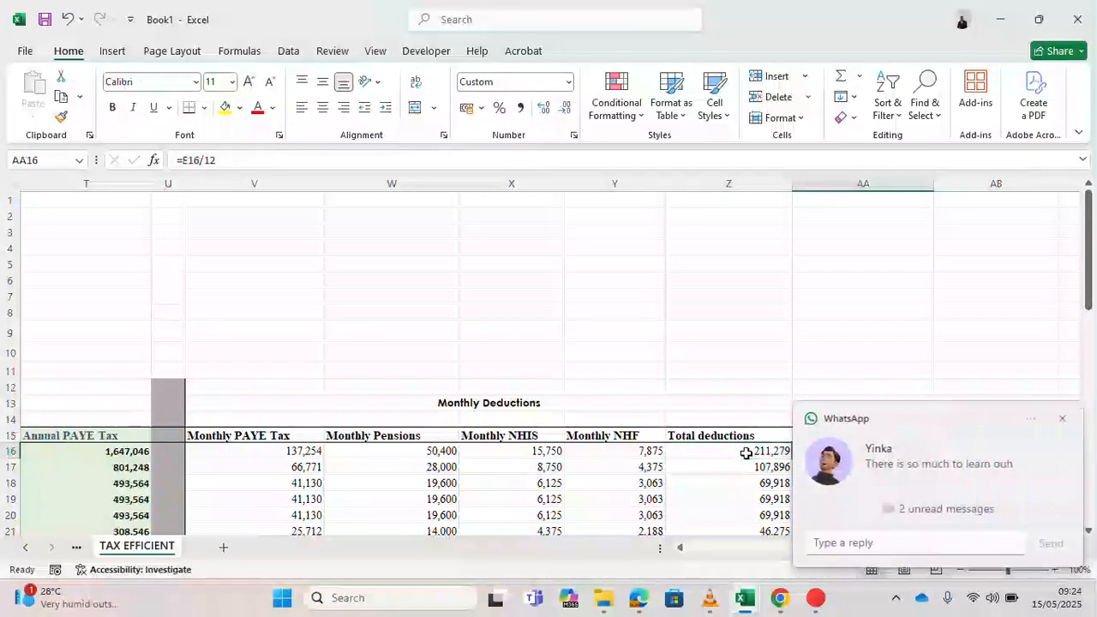
left_click(1064, 421)
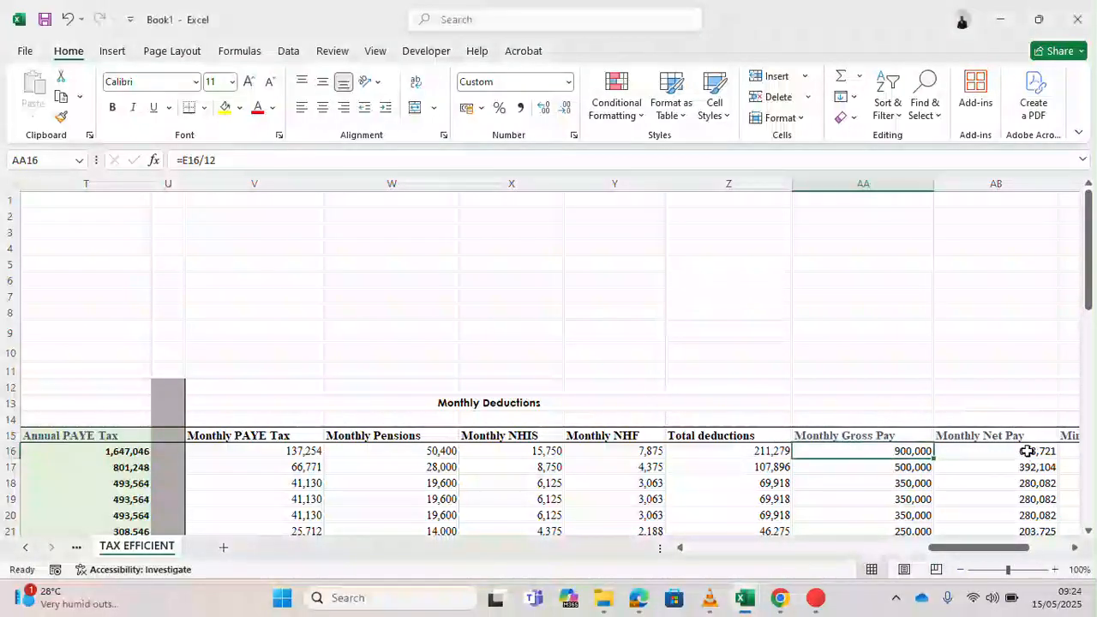
left_click(1026, 452)
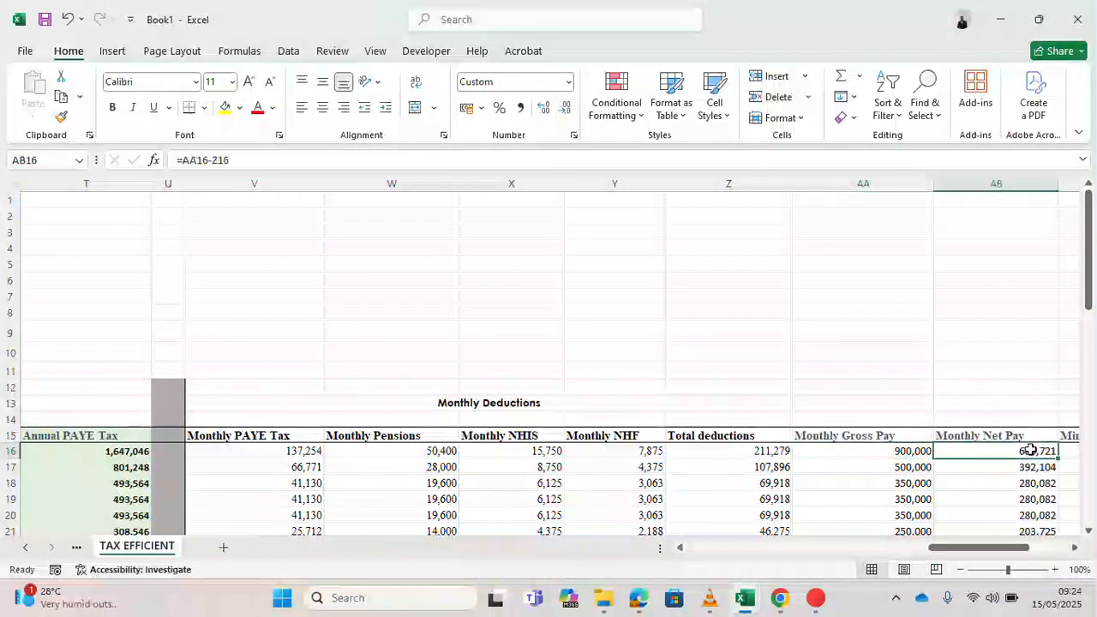
- Copy the first employee's monthly net pay and paste it as a value into cell AB12
key("ctrl+c")
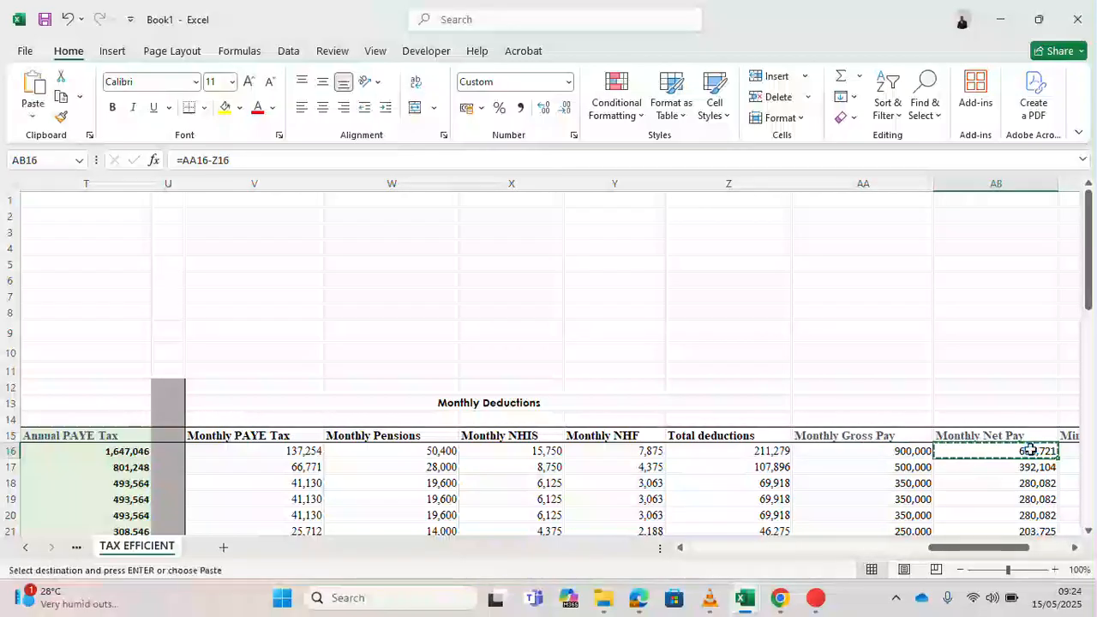
left_click(1005, 385)
right_click(1005, 386)
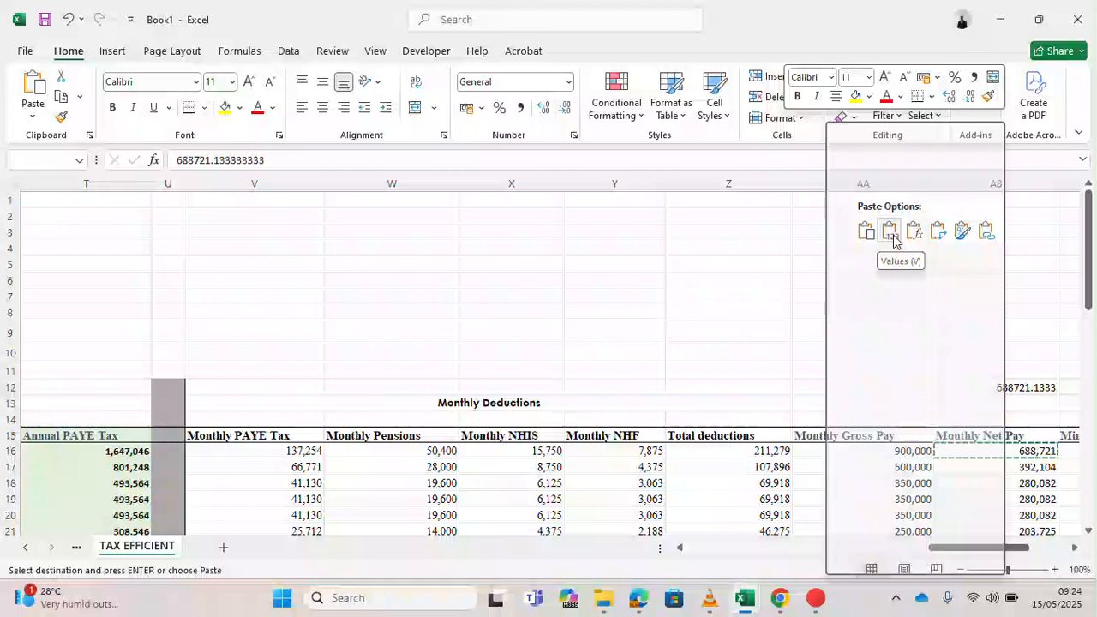
left_click(893, 240)
left_click(975, 335)
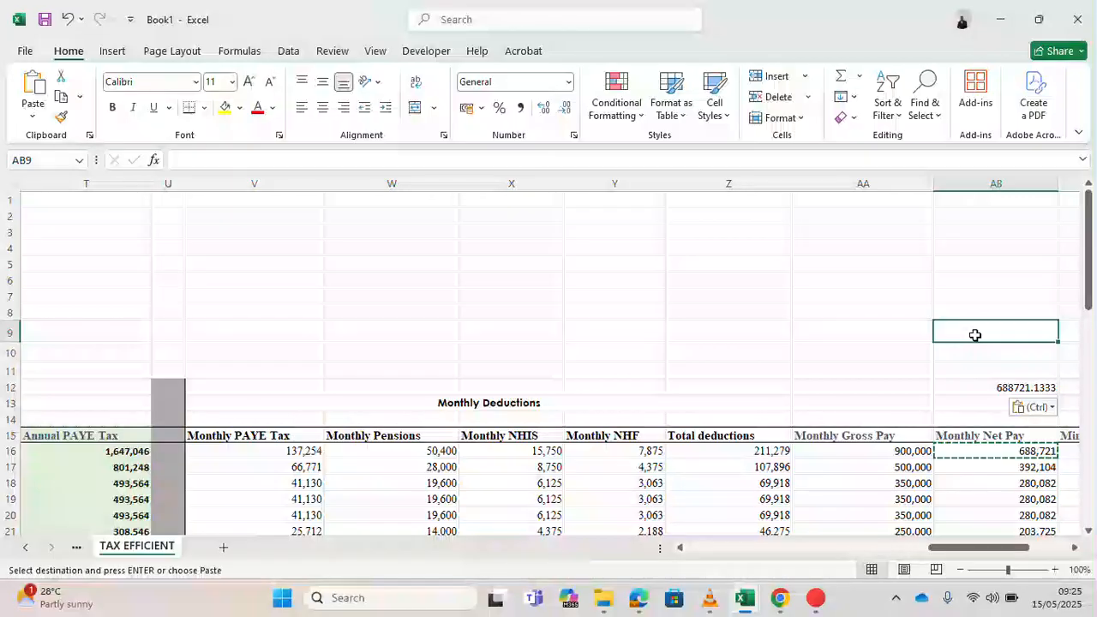
- Review the first employee's row 16 calculations across the sheet from statutory deductions to monthly tax payable
key("Left")
key("Down")
key("Down")
key("Down")
key("Down")
key("Down")
key("Down")
key("Down")
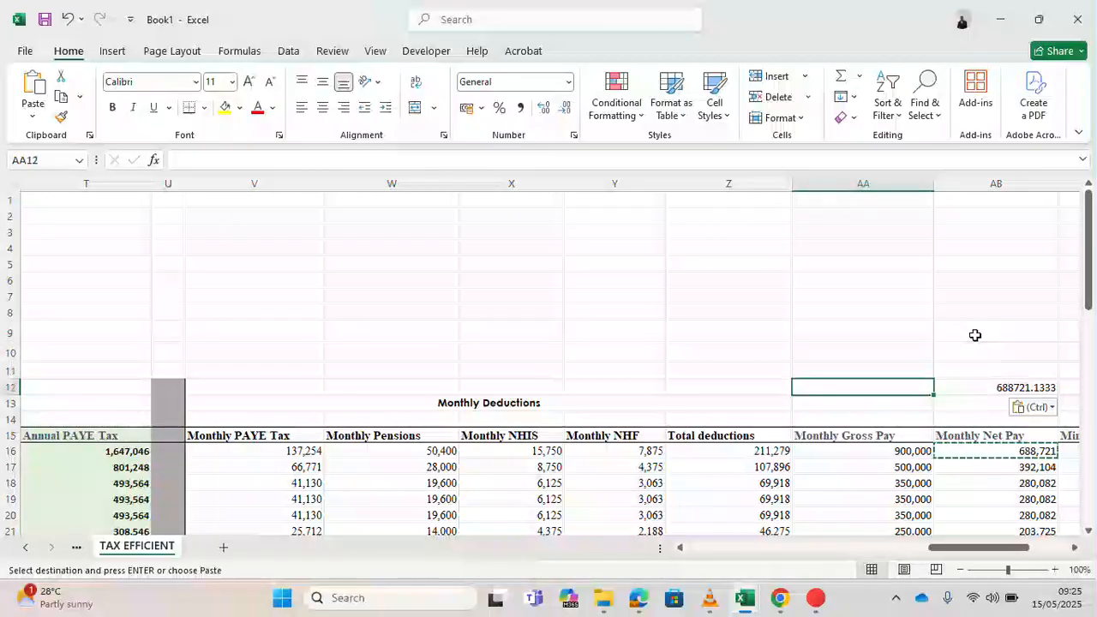
key("Right")
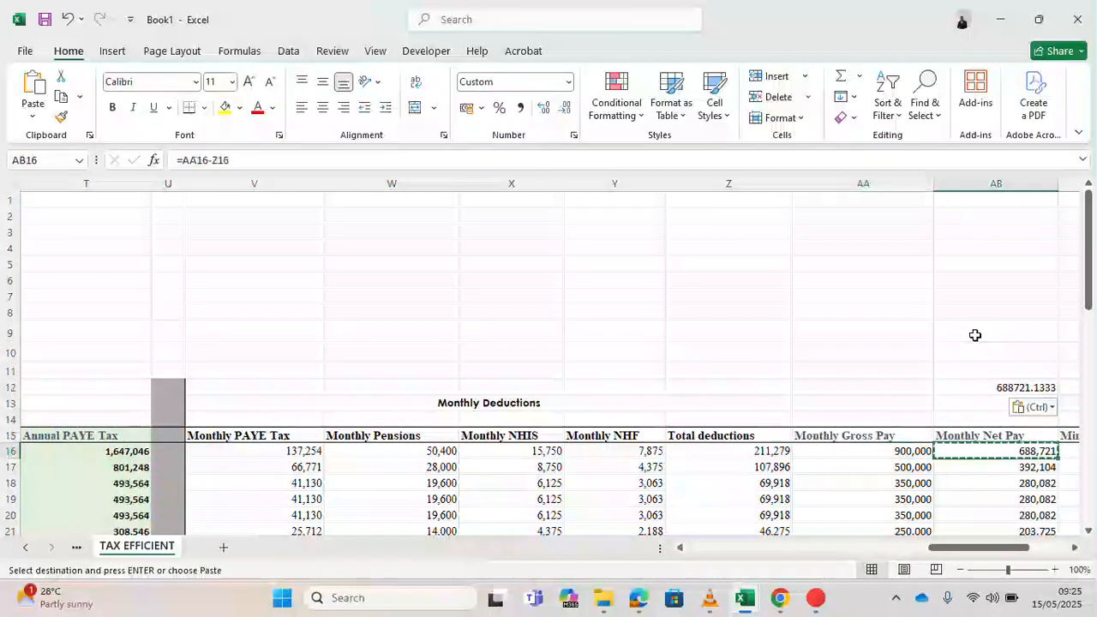
key("Left")
key("Left")
key("Left")
key("Left")
key("Left")
key("Left")
key("Left")
key("Left")
key("Left")
key("Left")
key("Left")
key("Left")
key("Left")
key("Left")
key("Left")
key("Left")
key("Left")
key("Left")
key("Left")
key("Left")
key("Left")
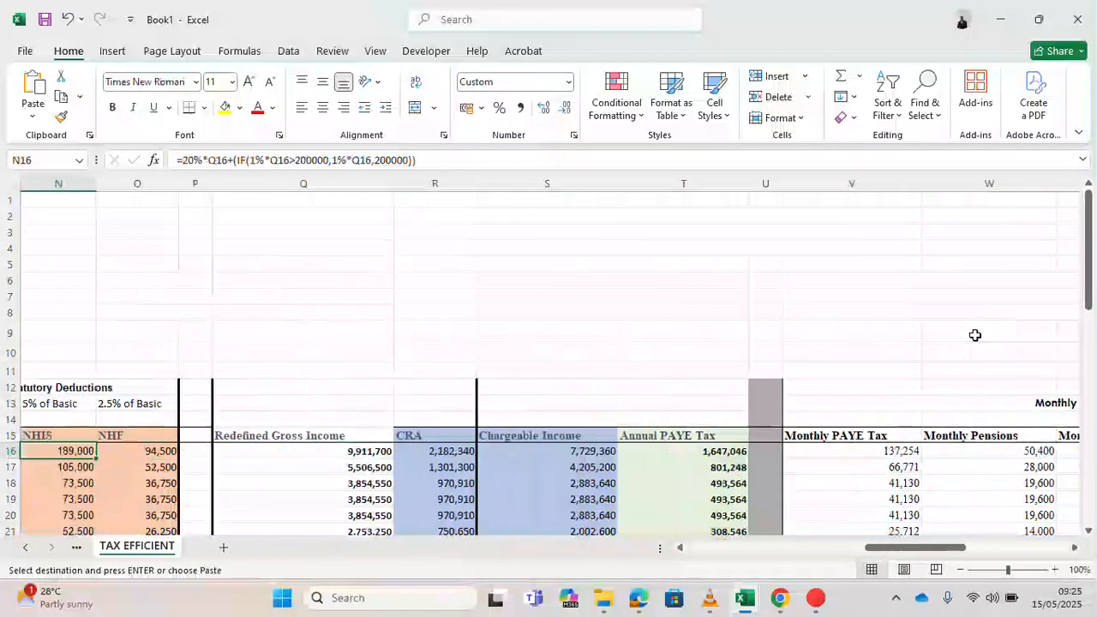
key("Right")
key("Right")
key("Right")
key("Right")
key("Right")
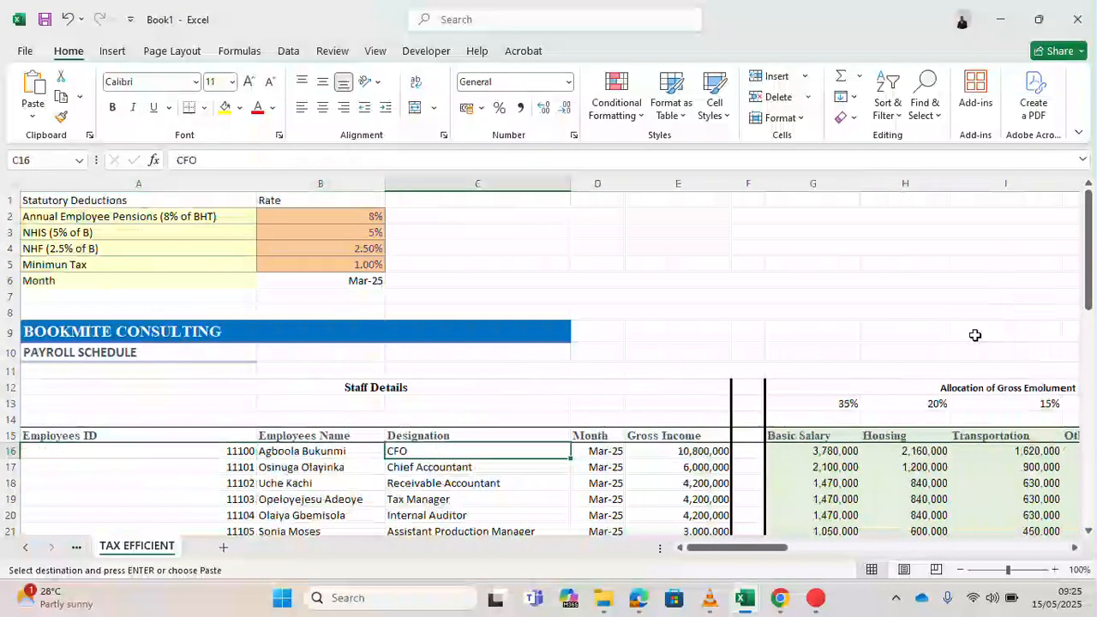
key("Right")
key("Right")
key("Right")
key("Right")
key("Right")
key("Right")
key("Right")
key("Right")
key("Right")
key("Right")
key("Right")
key("Right")
key("Right")
key("Right")
key("Right")
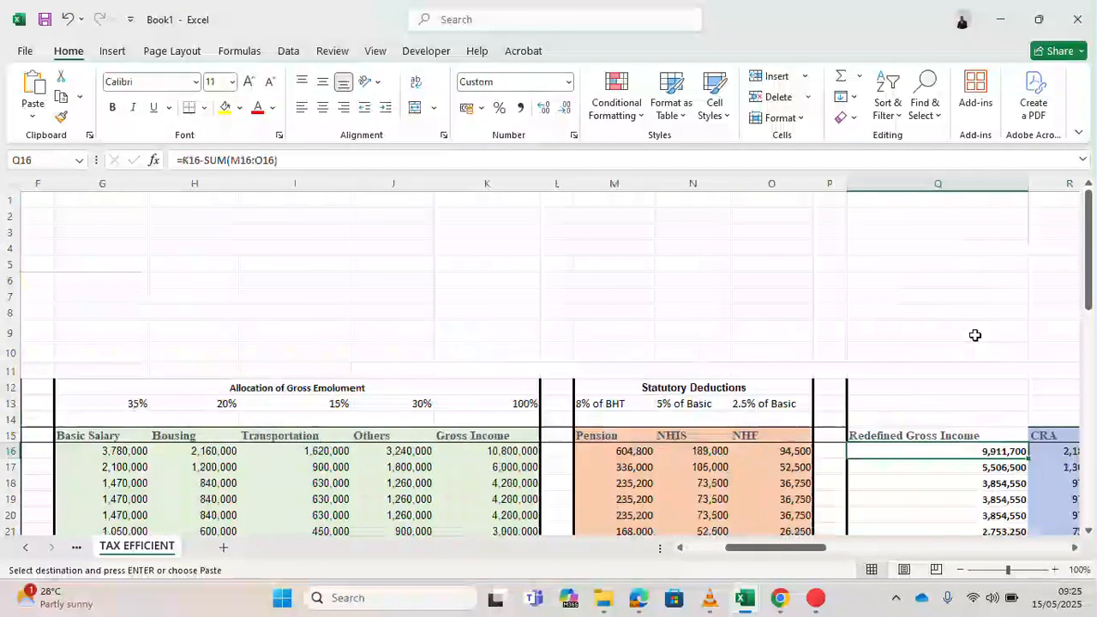
key("Right")
key("Right")
key("Right")
key("Right")
key("Right")
key("Right")
key("Right")
key("Right")
key("Right")
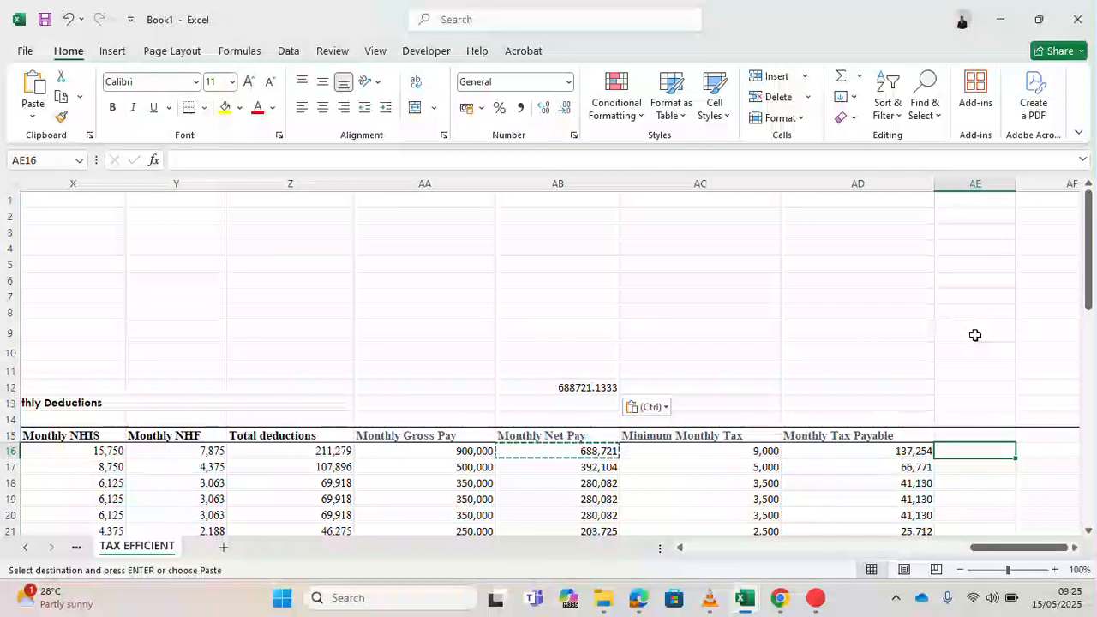
key("Left")
key("Left")
key("Left")
key("Left")
key("Left")
key("Left")
key("Left")
key("Left")
key("Left")
key("Left")
key("Left")
key("Left")
key("Left")
key("Left")
key("Left")
key("Left")
key("Left")
key("Left")
key("Left")
key("Left")
key("Left")
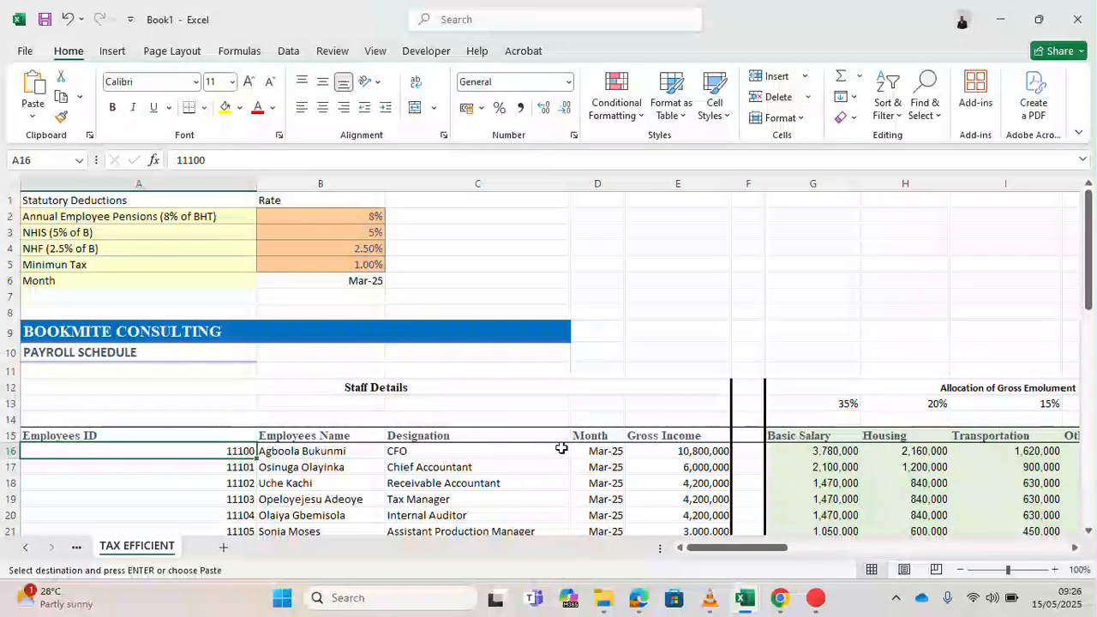
key("Right")
key("Right")
key("Right")
key("Right")
key("Right")
key("Right")
key("Right")
key("Right")
key("Right")
key("Right")
key("Right")
key("Right")
key("Right")
key("Right")
key("Right")
key("Right")
key("Right")
key("Right")
key("Right")
key("Right")
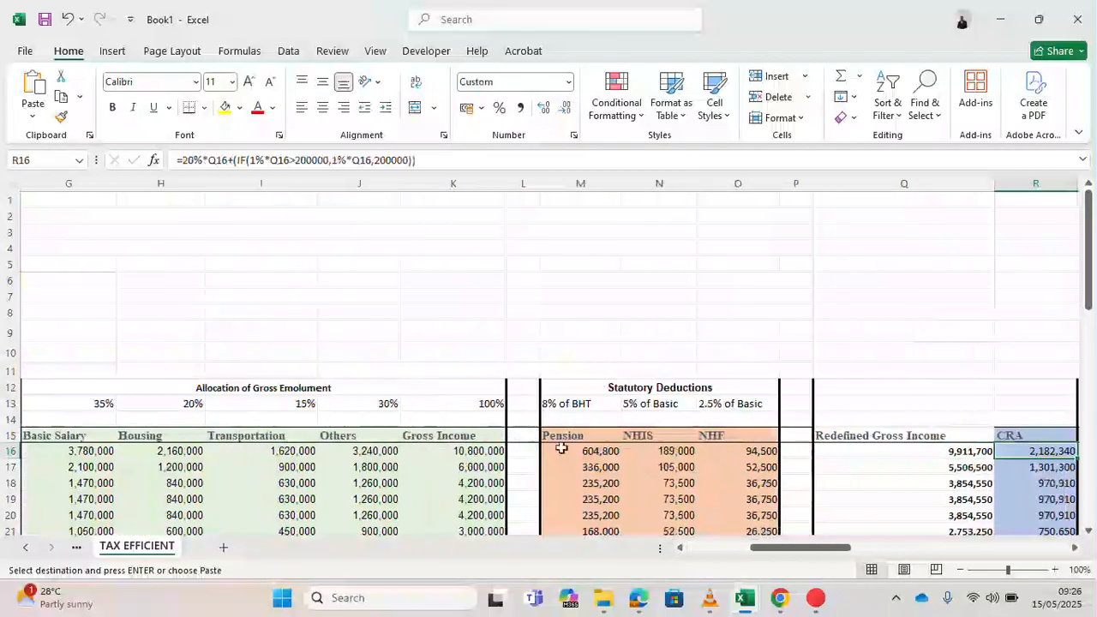
key("Right")
key("Right")
key("Right")
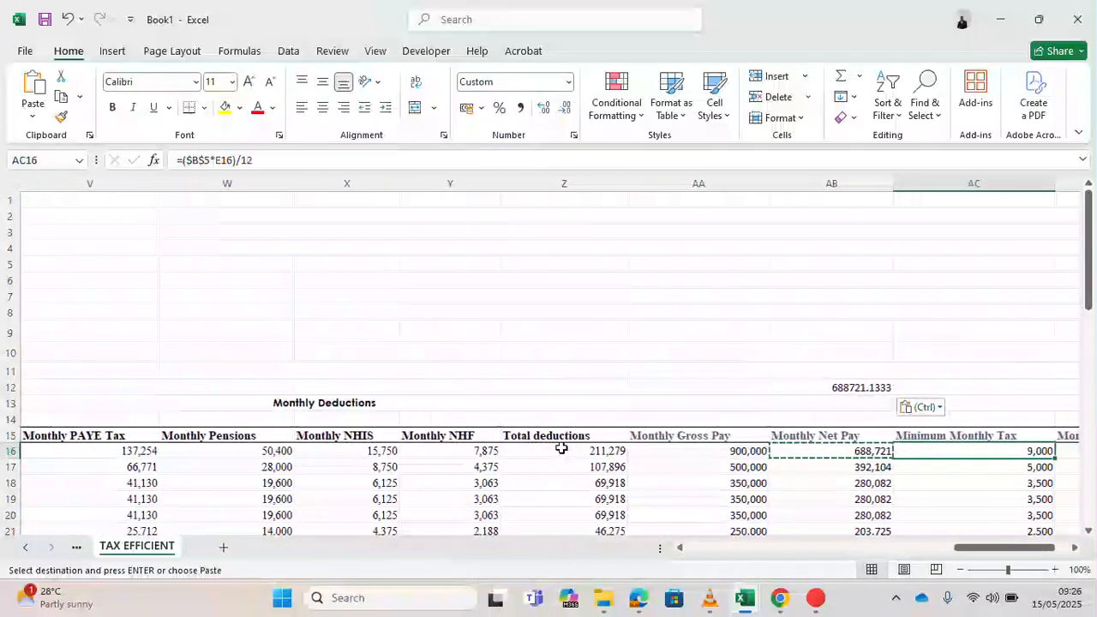
- Open Goal Seek with the first employee's monthly net pay cell AB16 selected
left_click(858, 452)
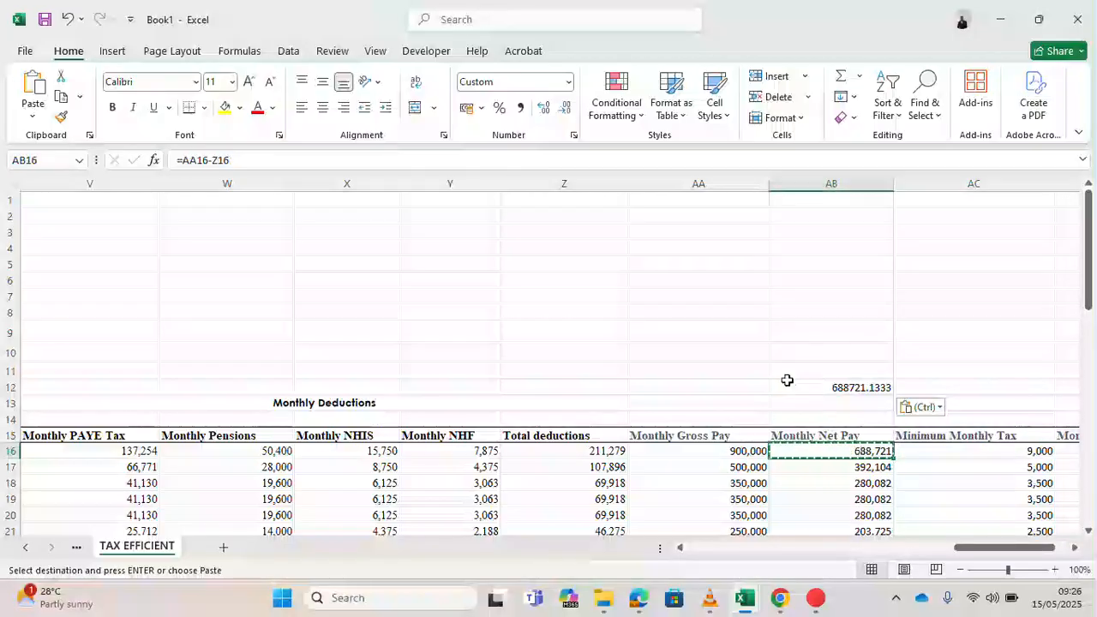
left_click(287, 54)
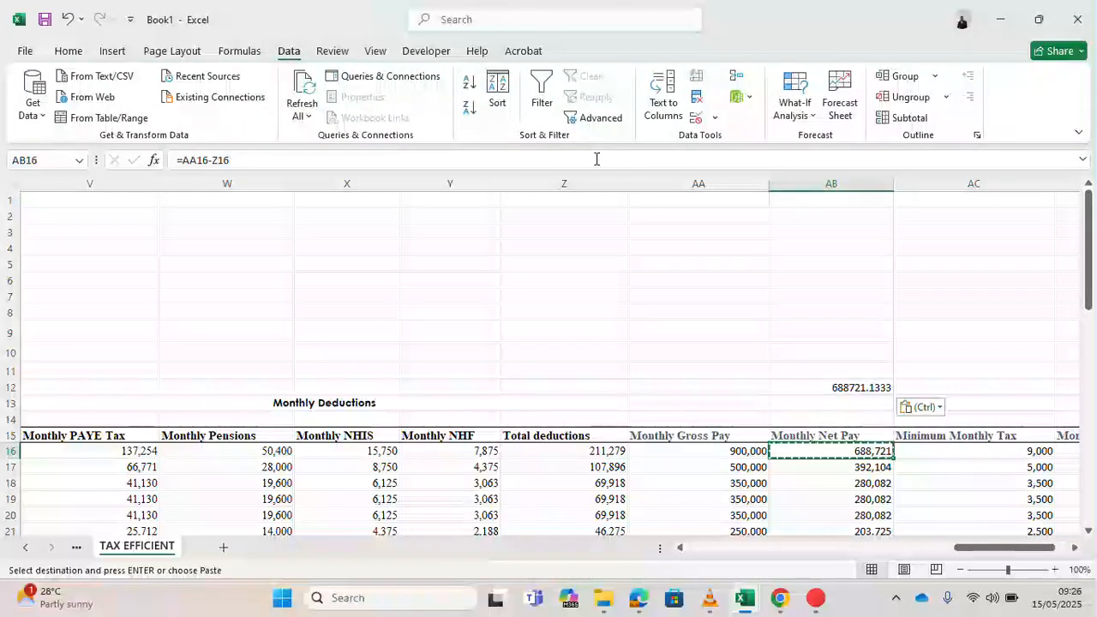
left_click(809, 117)
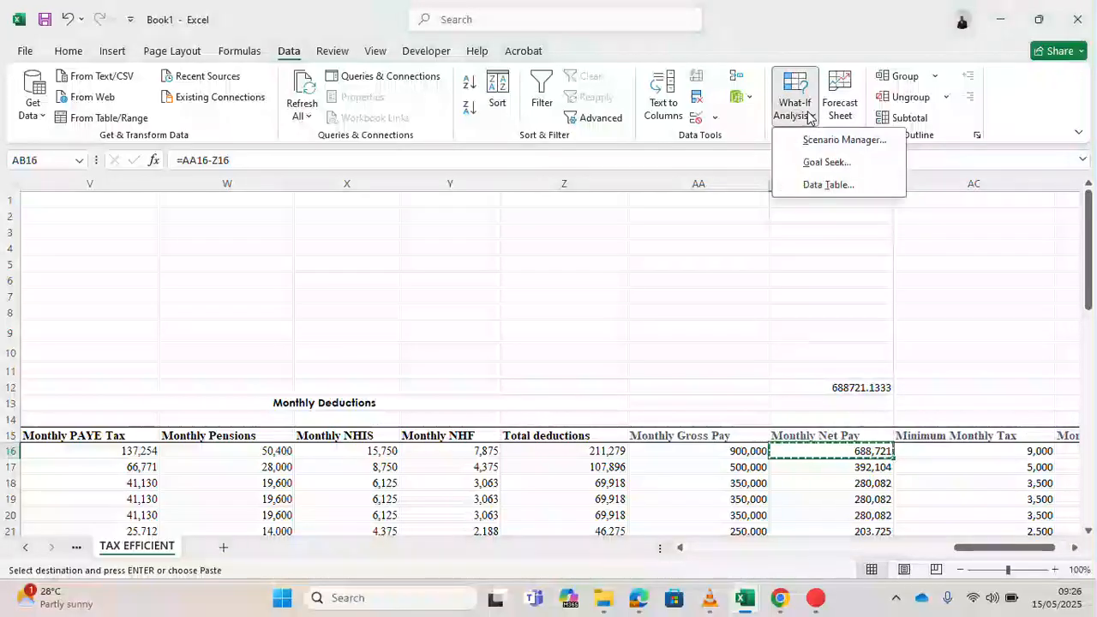
left_click(828, 163)
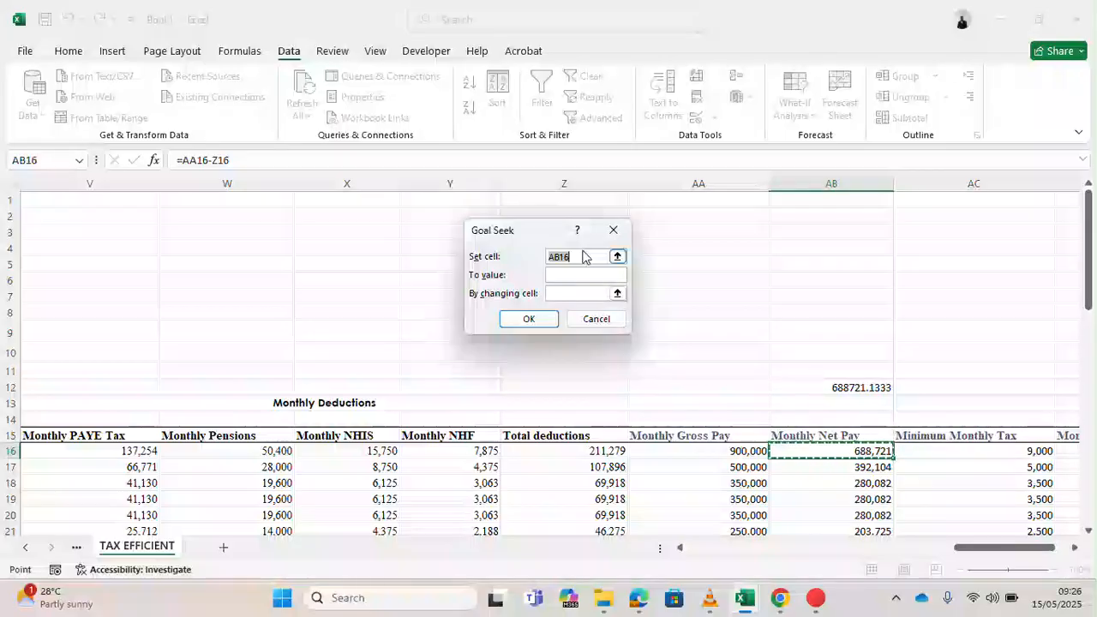
- Walk along the first employee's row 16 cells with the Goal Seek dialog open, from employee ID to monthly tax payable
left_click(122, 451)
key("Left")
key("Left")
key("Left")
key("Left")
key("Left")
key("Left")
key("Left")
key("Left")
key("Left")
key("Left")
key("Left")
key("Left")
key("Left")
key("Left")
key("Left")
key("Left")
key("Left")
key("Left")
key("Left")
key("Left")
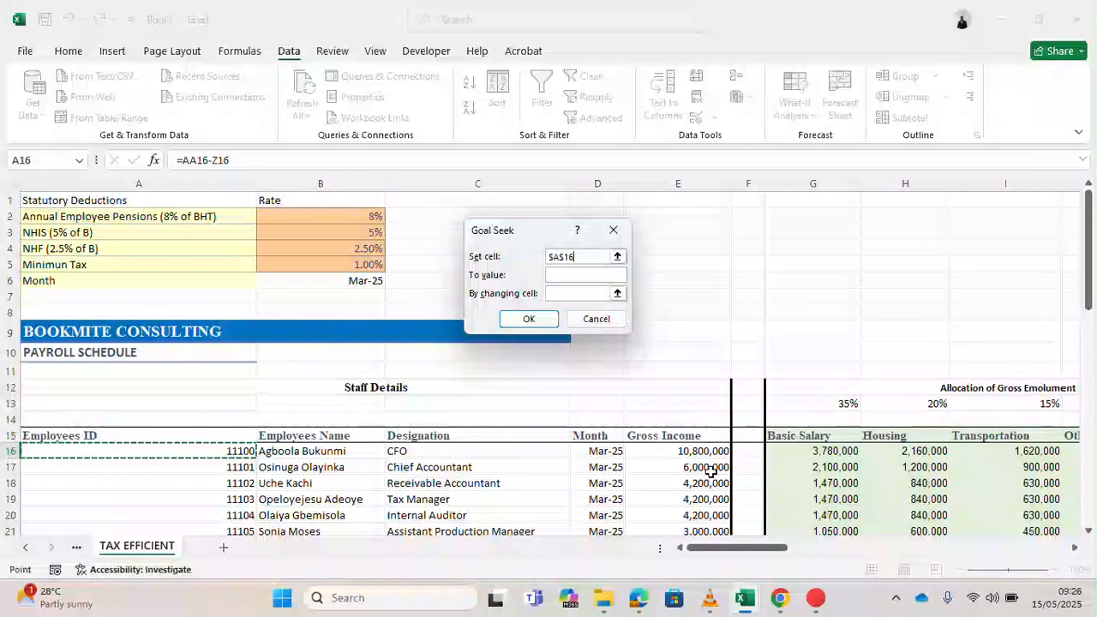
key("Right")
key("Right")
key("Right")
key("Right")
key("Right")
key("Right")
key("Right")
key("Right")
key("Right")
key("Right")
key("Right")
key("Right")
key("Right")
key("Right")
key("Right")
key("Right")
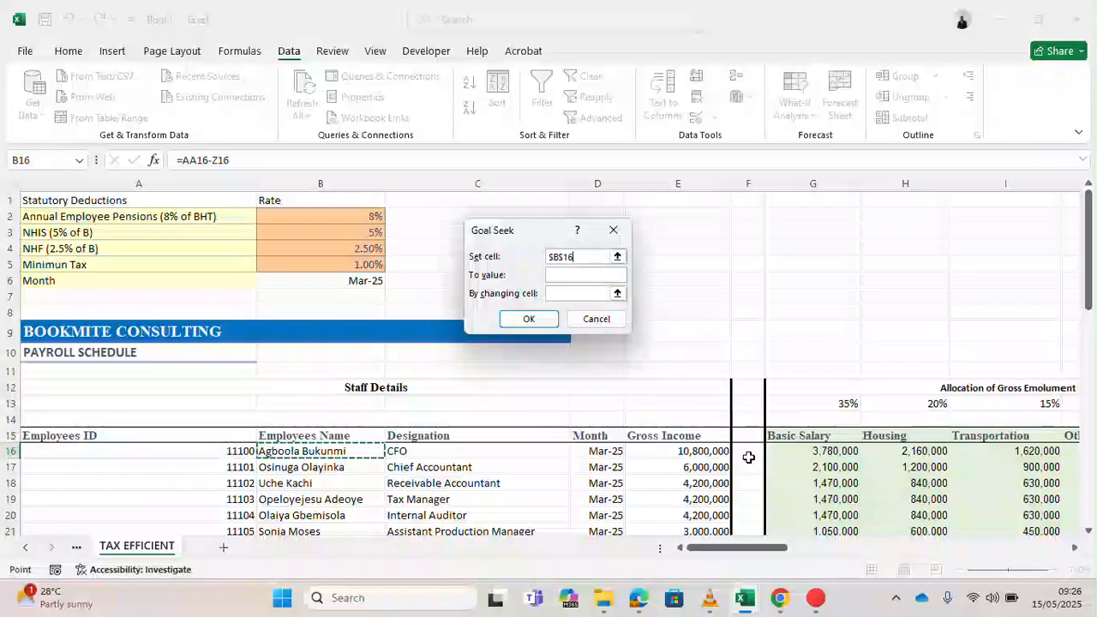
key("Right")
key("Right")
key("Right")
key("Right")
key("Right")
key("Right")
key("Right")
key("Right")
key("Right")
key("Right")
key("Right")
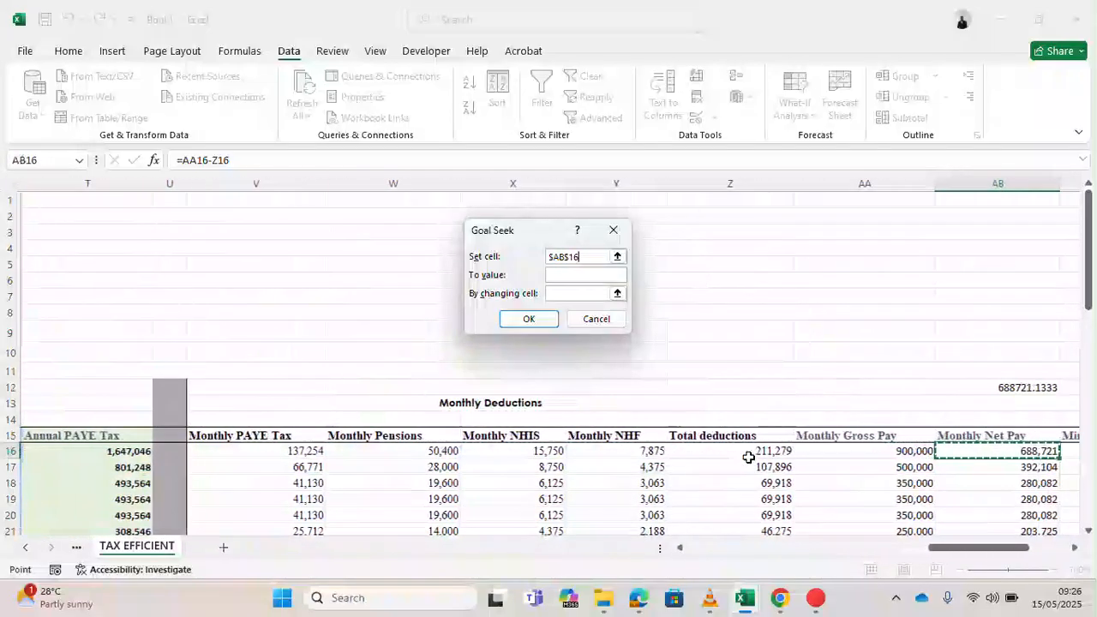
key("Left")
key("Left")
key("Left")
key("Left")
key("Left")
key("Left")
key("Left")
key("Left")
key("Left")
key("Left")
key("Left")
key("Left")
key("Left")
key("Left")
key("Left")
key("Left")
key("Left")
key("Left")
key("Left")
key("Left")
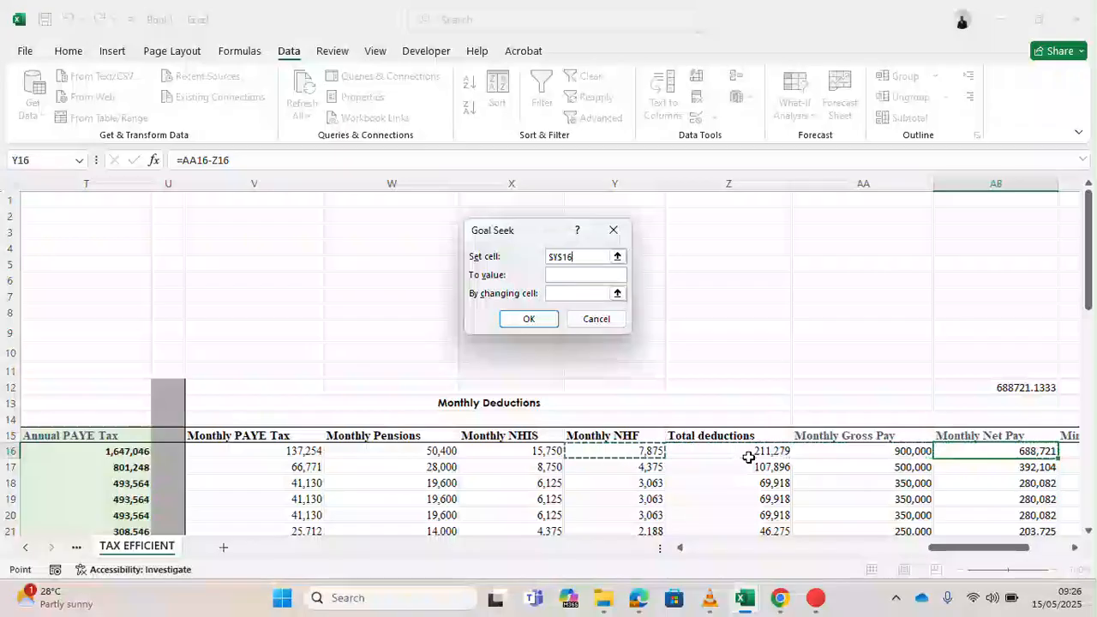
key("Left")
key("Left")
key("Left")
key("Left")
key("Right")
key("Right")
key("Right")
key("Right")
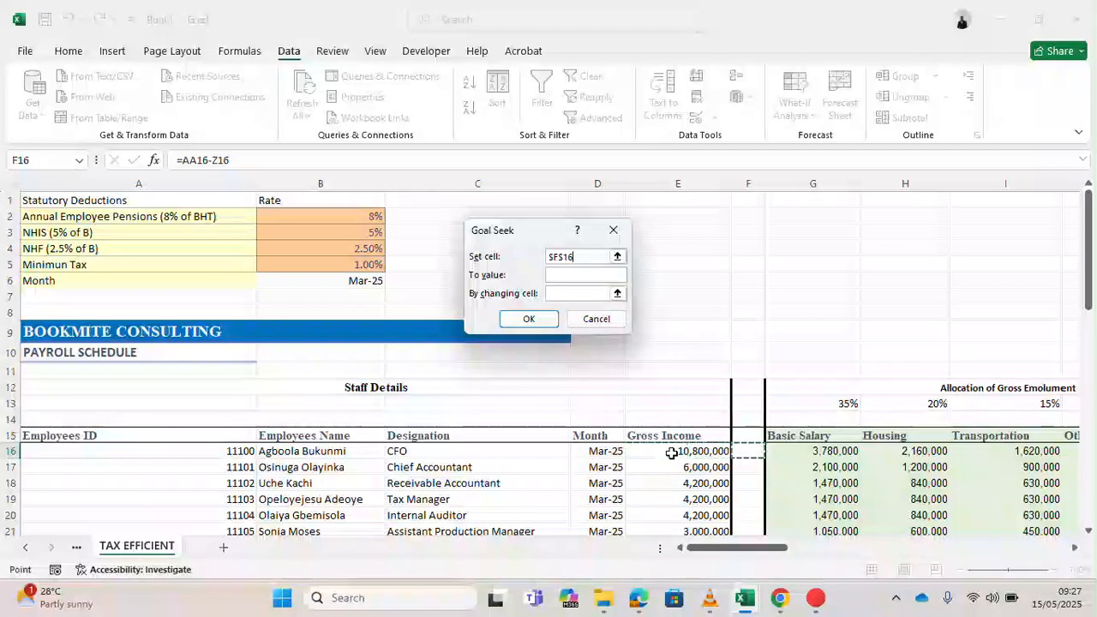
key("Right")
key("Right")
key("Right")
key("Right")
key("Right")
key("Right")
key("Right")
key("Right")
key("Right")
key("Right")
key("Right")
key("Right")
key("Right")
key("Right")
key("Right")
key("Right")
key("Right")
key("Right")
key("Right")
key("Right")
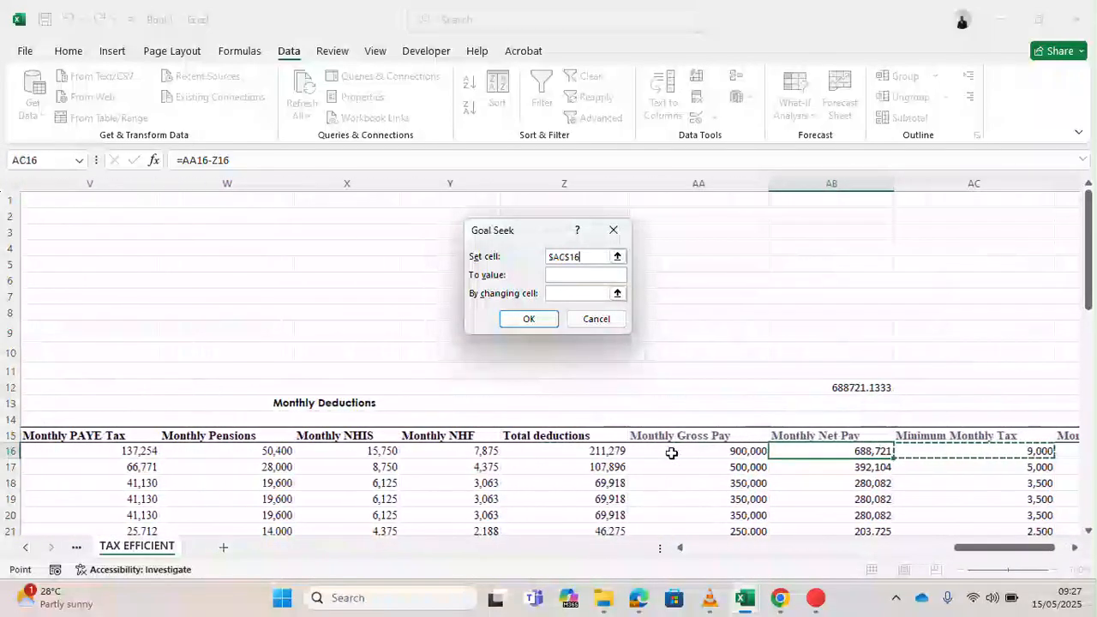
key("Right")
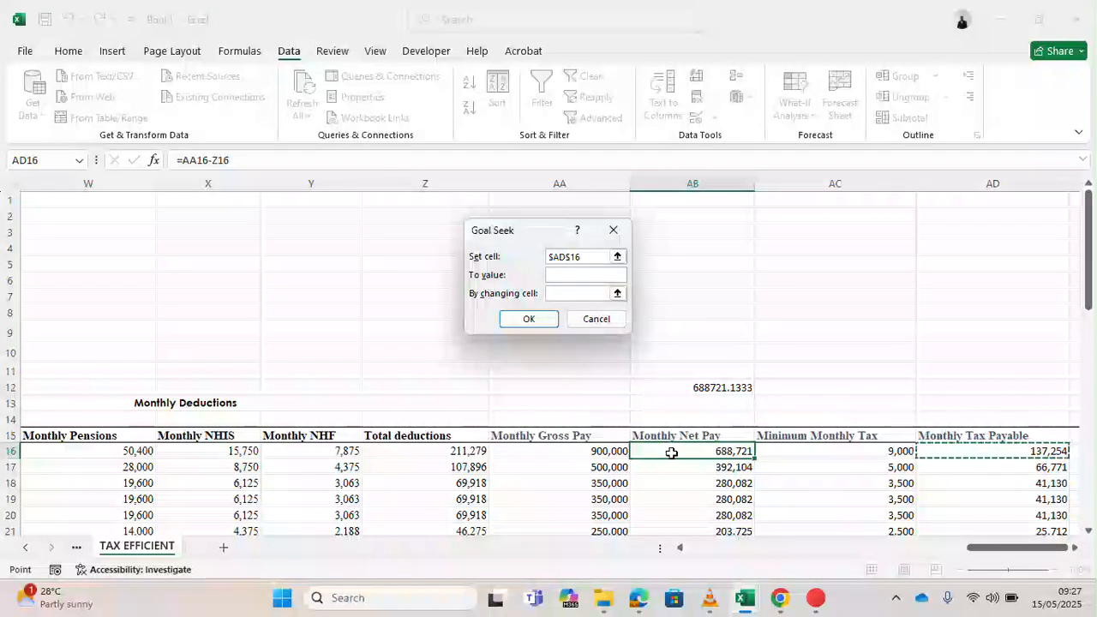
- Run Goal Seek setting cell AB16 to 250000 by changing gross income cell E16, and accept the solution
left_click(699, 455)
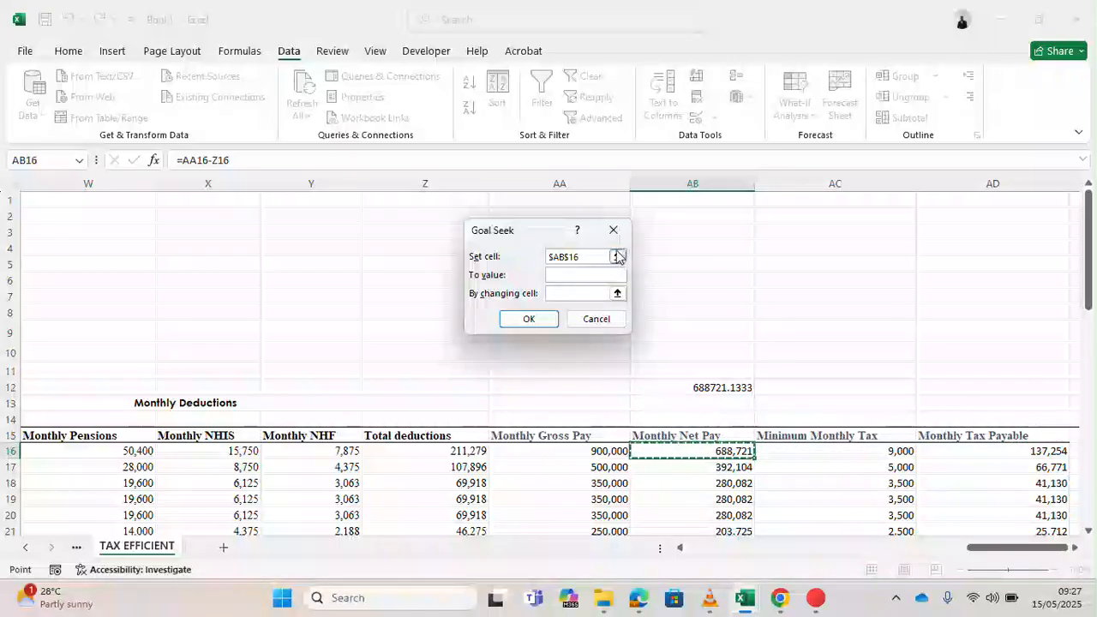
left_click(585, 274)
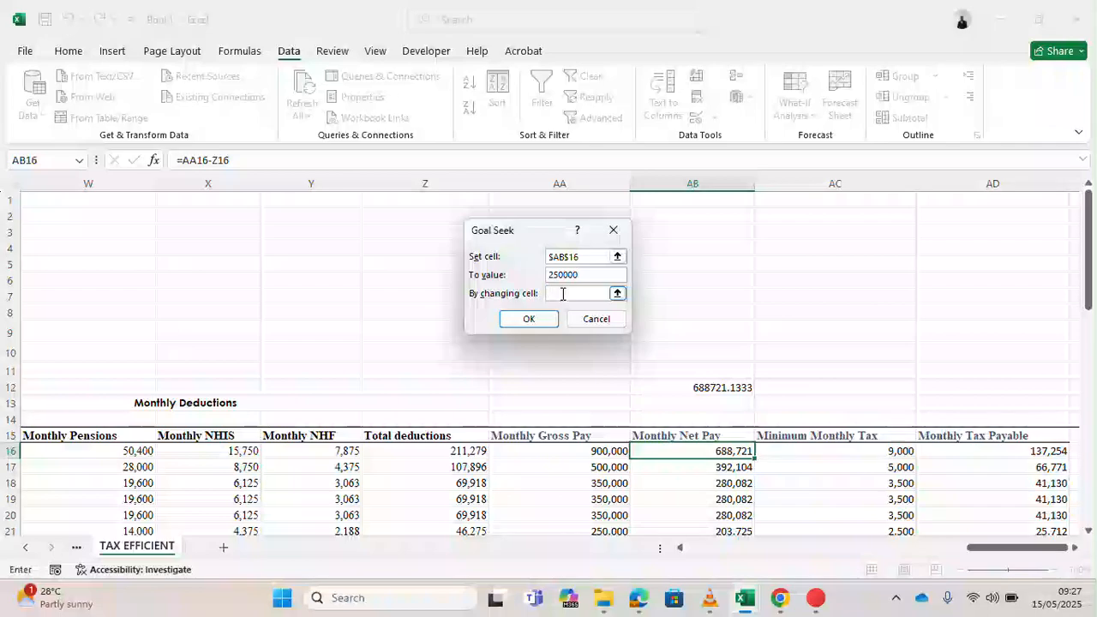
left_click(542, 446)
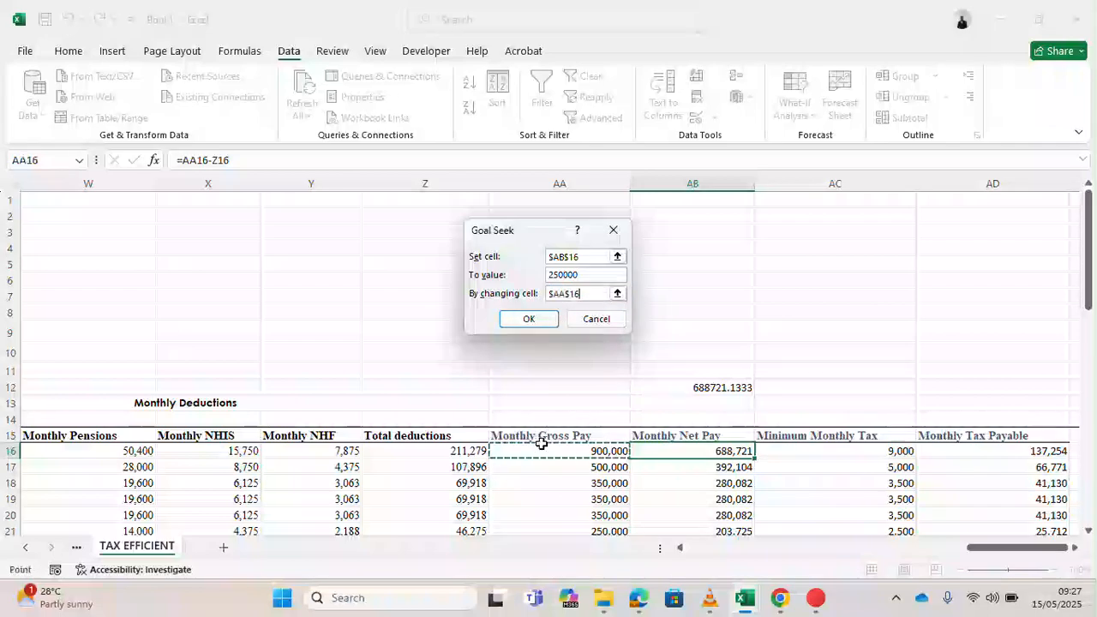
key("Home")
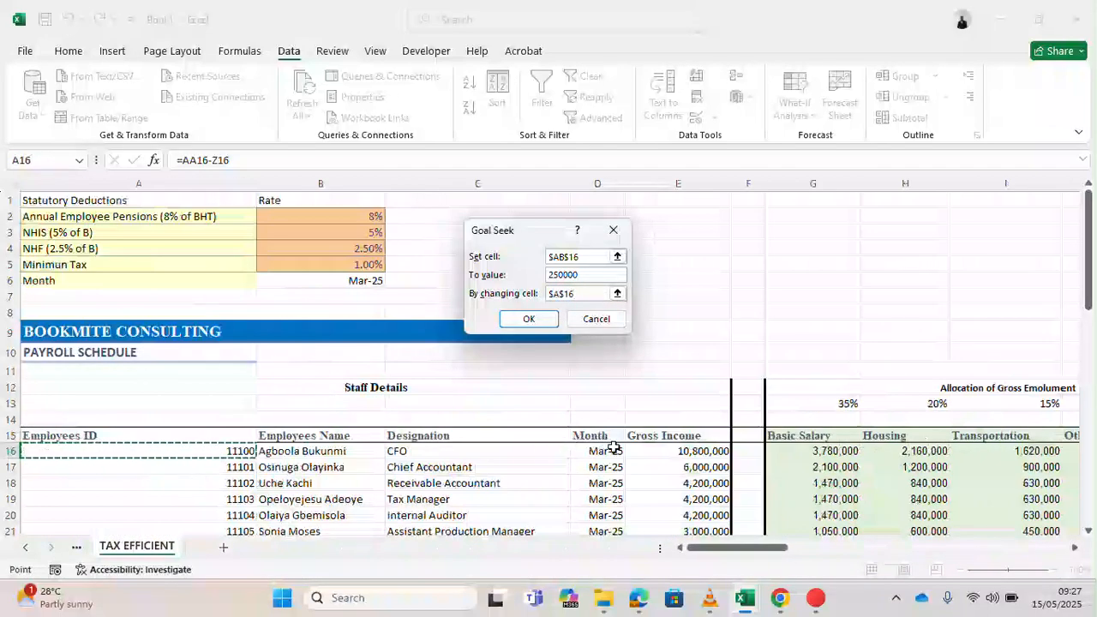
left_click(682, 451)
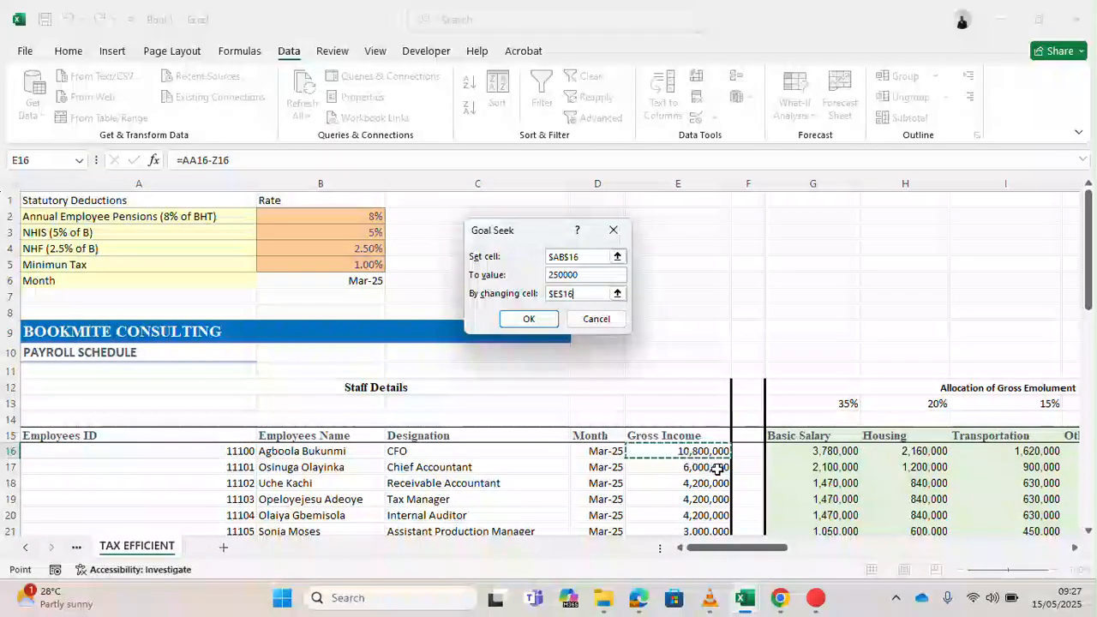
left_click(550, 324)
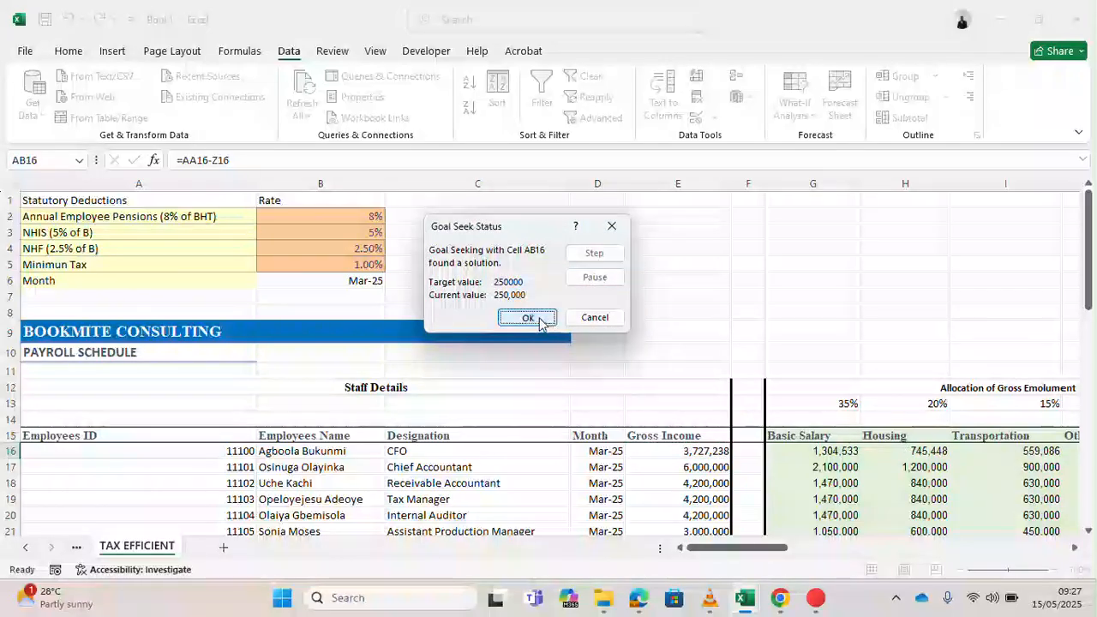
left_click(538, 317)
- Check the first employee's updated monthly gross pay, net pay, minimum tax and tax payable in row 16
key("Right")
key("Right")
key("Right")
key("Right")
key("Right")
key("Right")
key("Right")
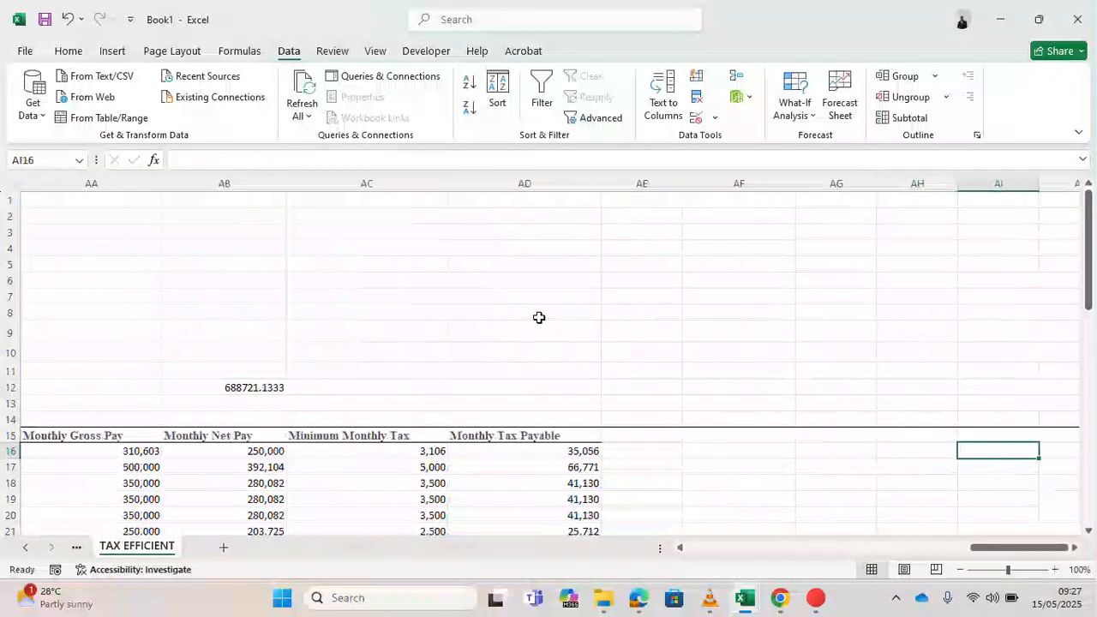
key("Left")
key("Left")
key("Left")
key("Left")
key("Left")
key("Left")
key("Left")
key("Left")
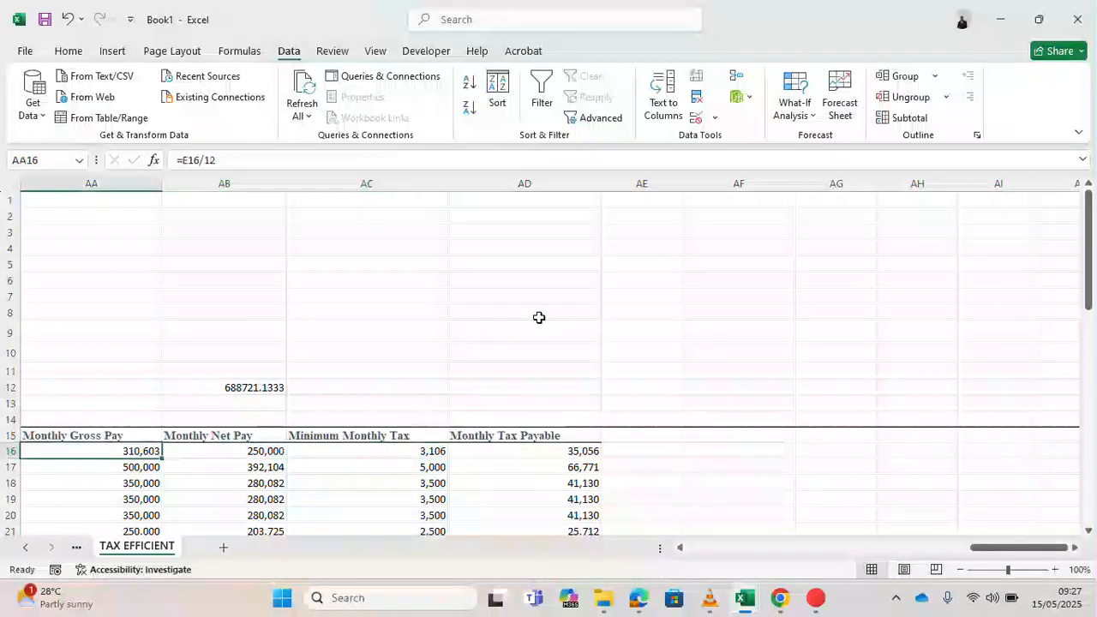
key("Right")
key("Left")
key("Left")
key("Left")
key("Right")
key("Right")
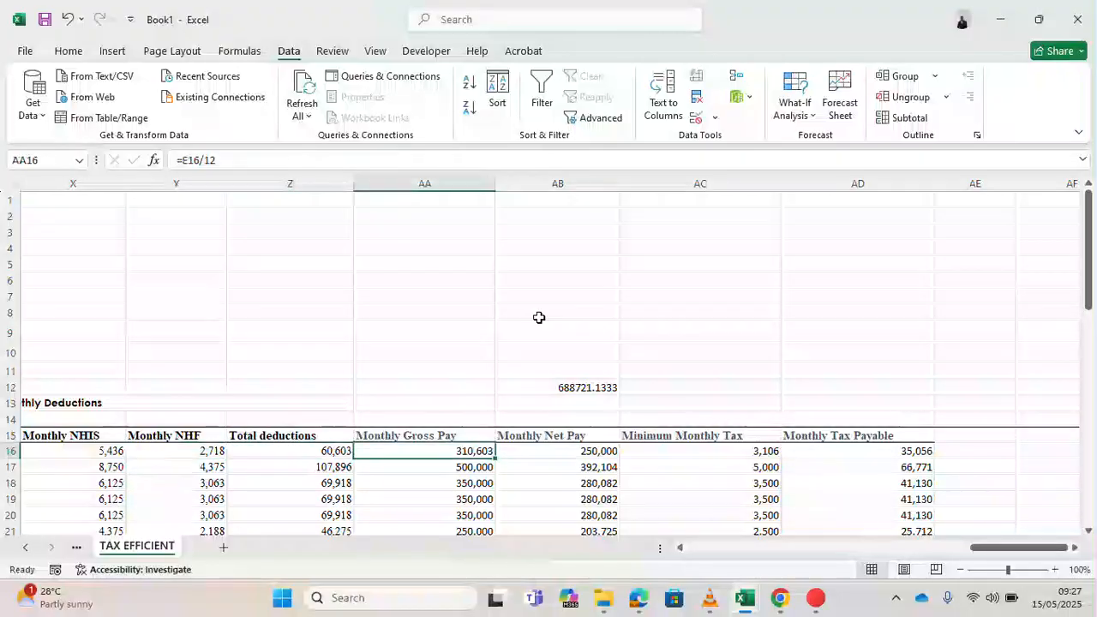
key("Right")
key("Left")
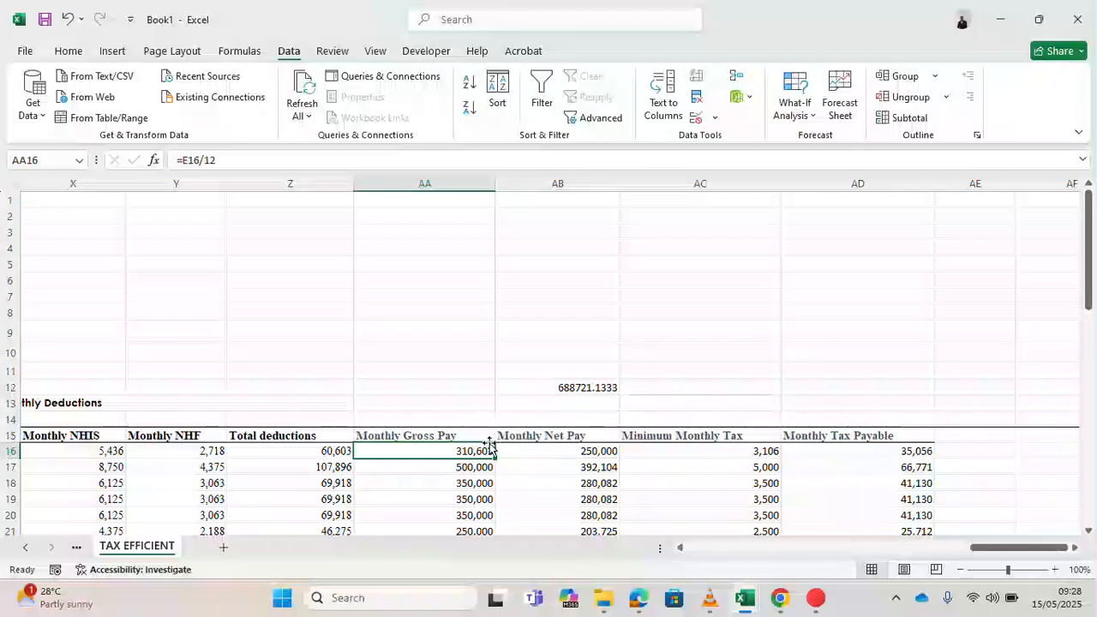
key("Left")
key("Left")
key("Left")
key("Left")
key("Left")
key("Left")
key("Left")
key("Left")
key("Left")
key("Left")
key("Left")
key("Left")
key("Left")
key("Left")
key("Left")
key("Left")
key("Left")
key("Left")
key("Left")
key("Left")
key("Right")
key("Right")
key("Right")
key("Right")
key("Right")
key("Right")
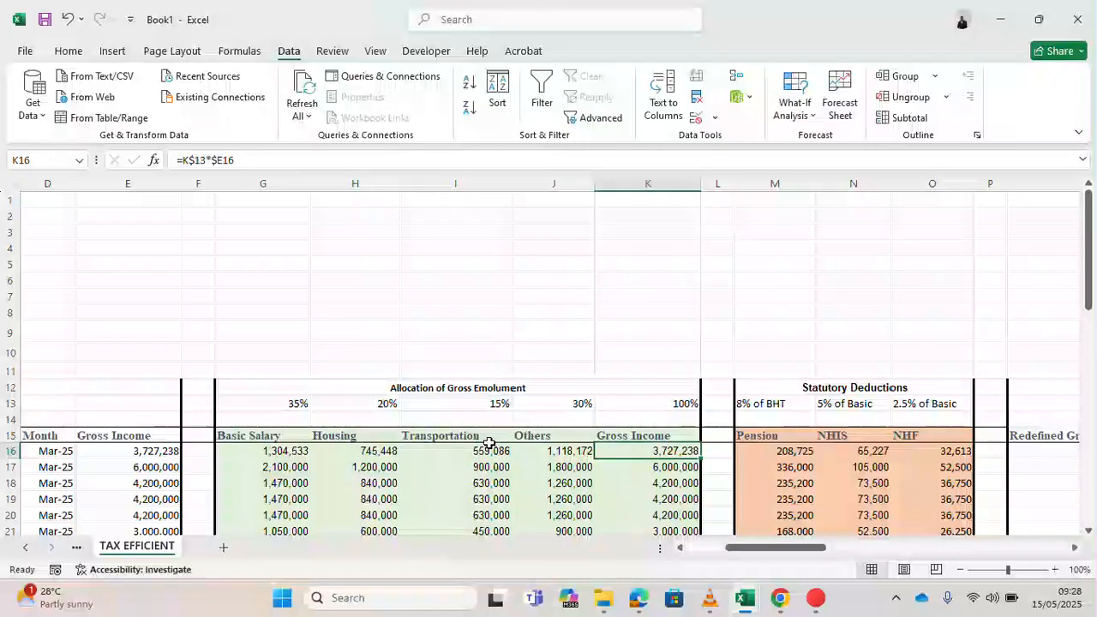
- Review the recalculated row 16 from gross income through allocations, statutory deductions and monthly deductions
key("Left")
key("Left")
key("Left")
key("Left")
key("Left")
key("Left")
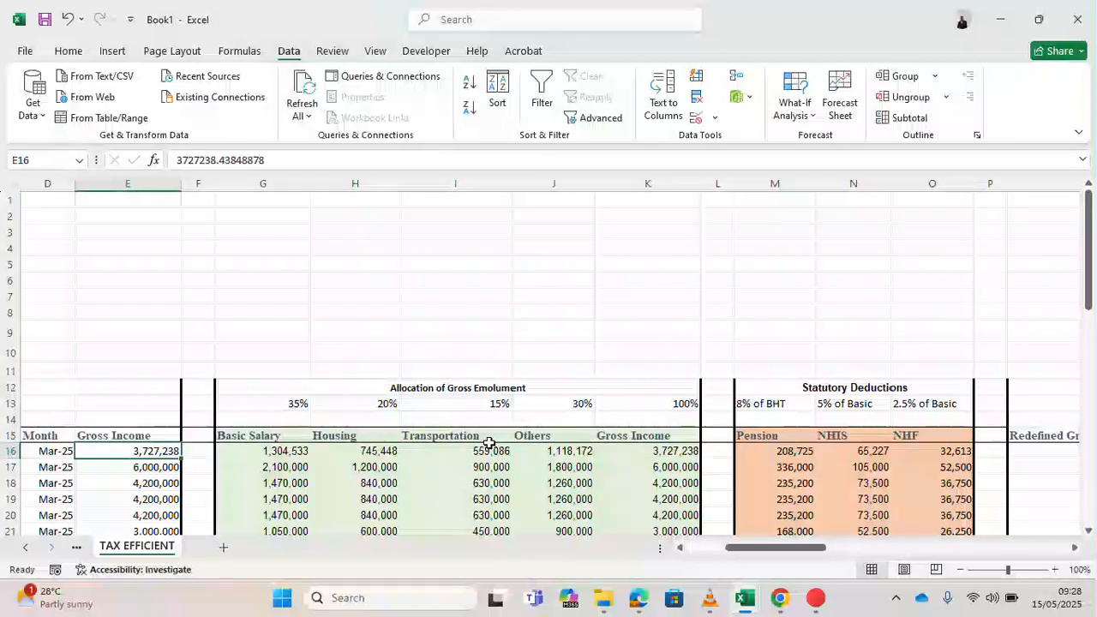
key("Left")
key("Right")
key("Right")
key("Right")
key("Right")
key("Right")
key("Right")
key("Right")
key("Right")
key("Right")
key("Right")
key("Right")
key("Right")
key("Right")
key("Right")
key("Right")
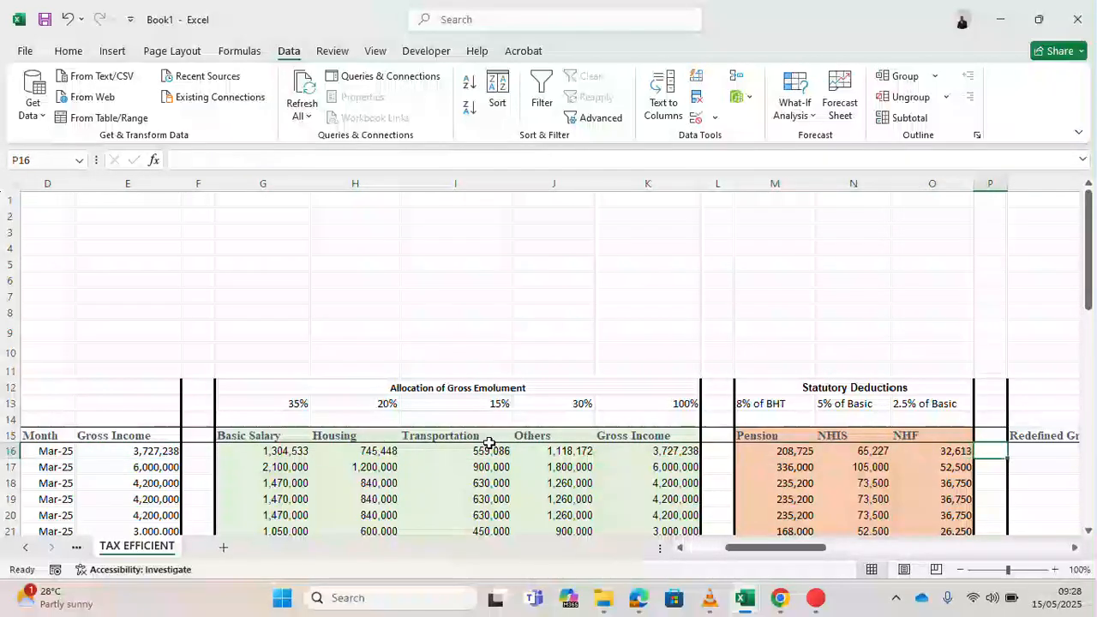
key("Right")
key("Right")
key("Right")
key("Right")
key("Right")
key("Right")
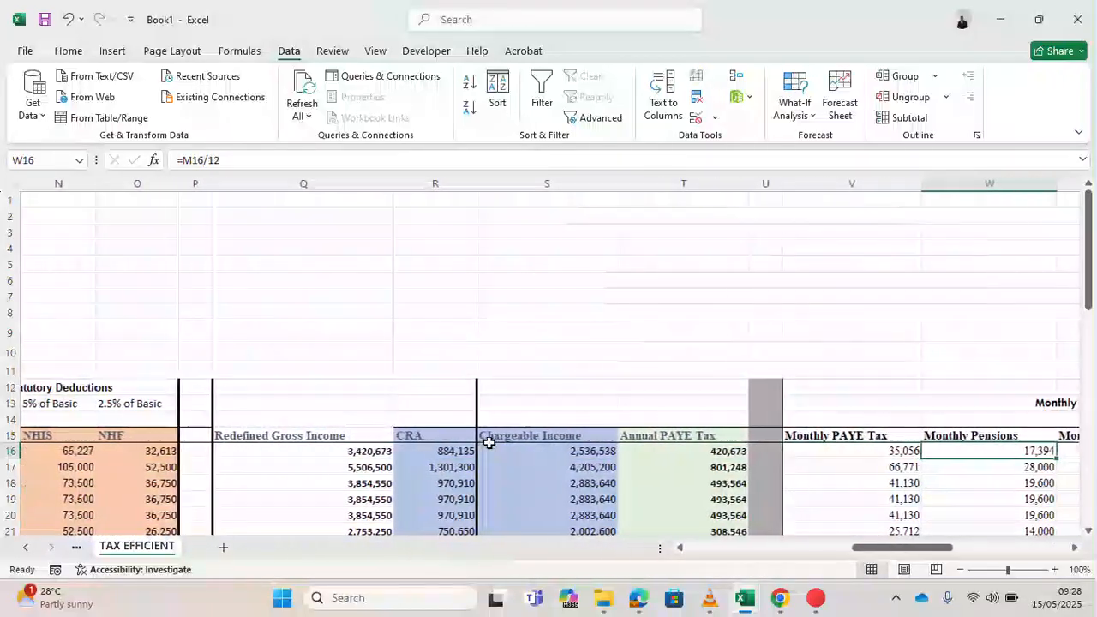
key("Right")
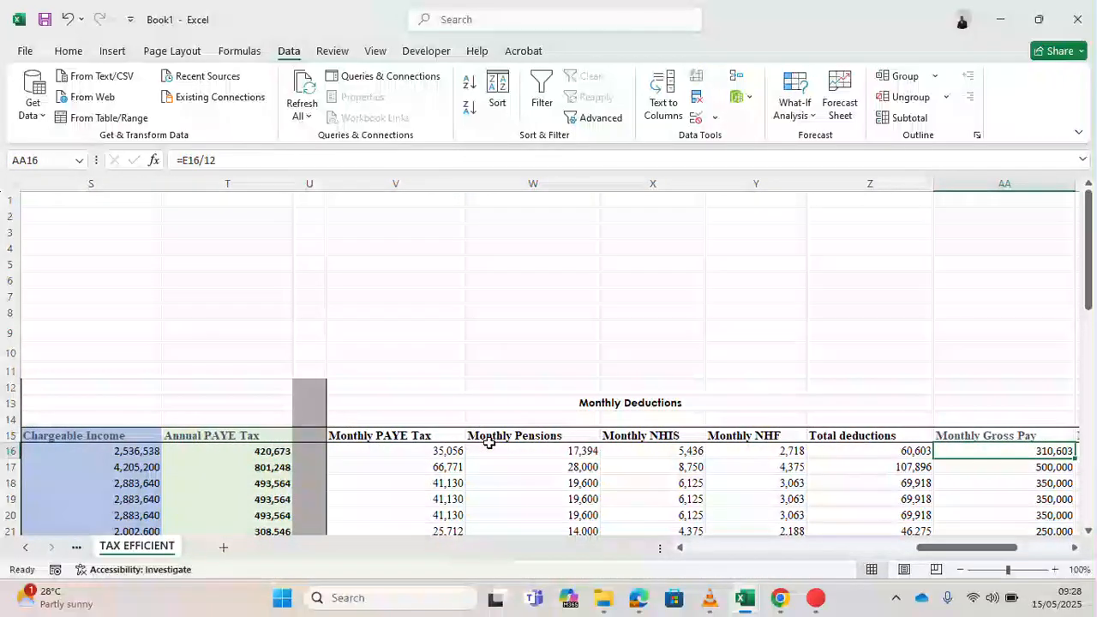
key("Right")
key("Right")
key("Right")
key("Right")
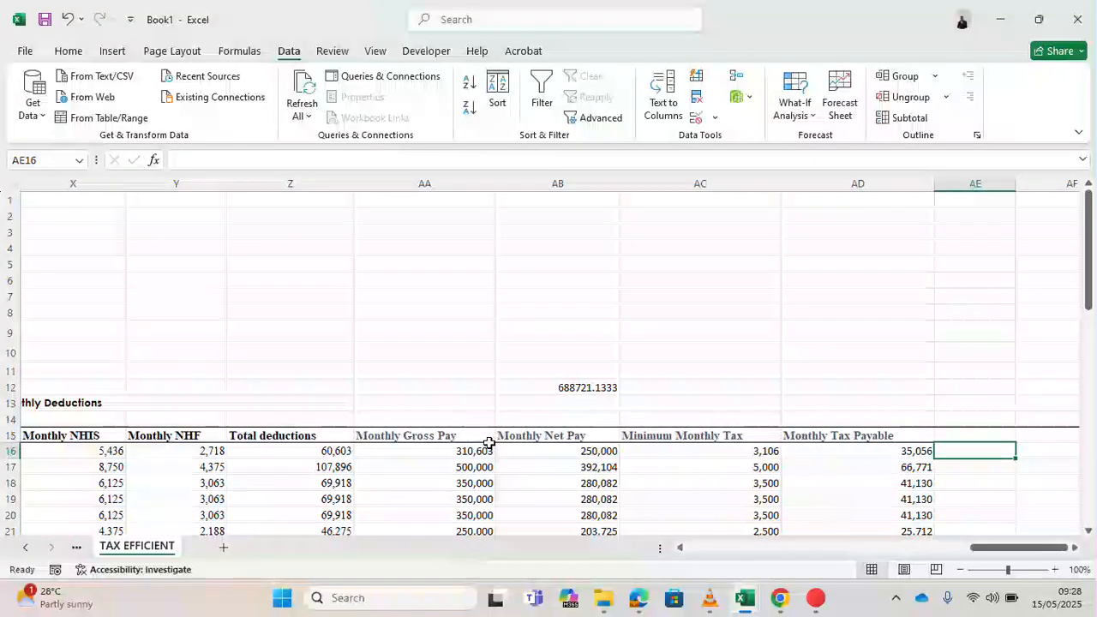
key("Left")
key("Left")
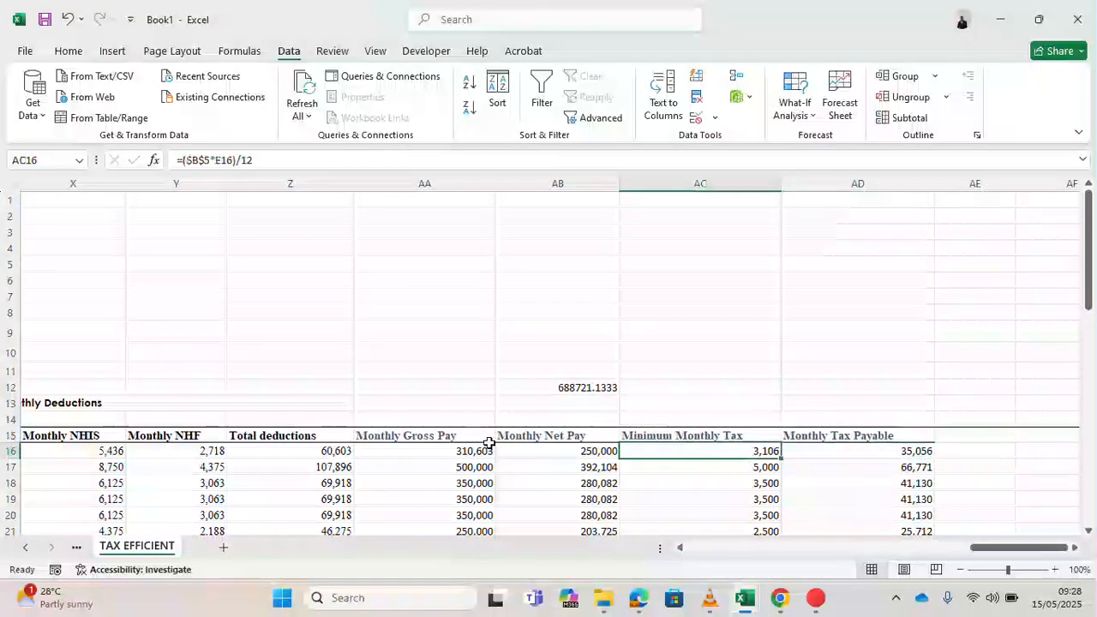
key("Up")
key("Down")
key("Left")
key("Left")
key("Left")
key("Left")
key("Left")
key("Left")
key("Left")
key("Left")
key("Left")
key("Left")
key("Left")
key("Left")
key("Left")
key("Left")
key("Left")
key("Left")
key("Left")
key("Left")
key("Left")
key("Left")
key("Left")
key("Left")
key("Left")
key("Left")
key("Left")
key("Left")
key("Left")
key("Left")
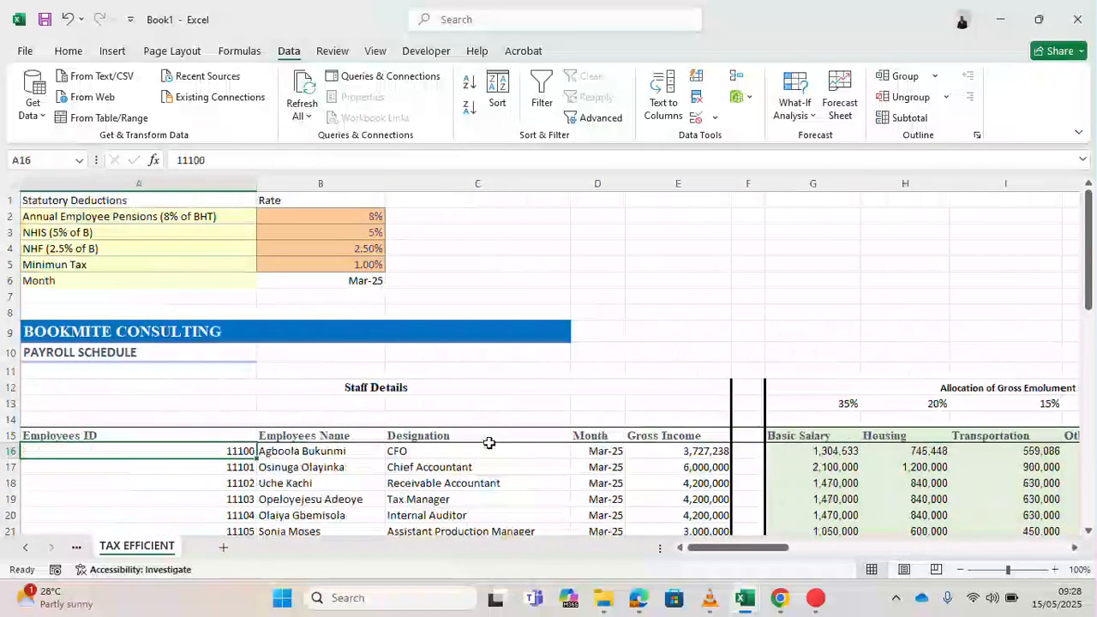
key("Right")
key("Right")
key("Right")
key("Right")
key("Right")
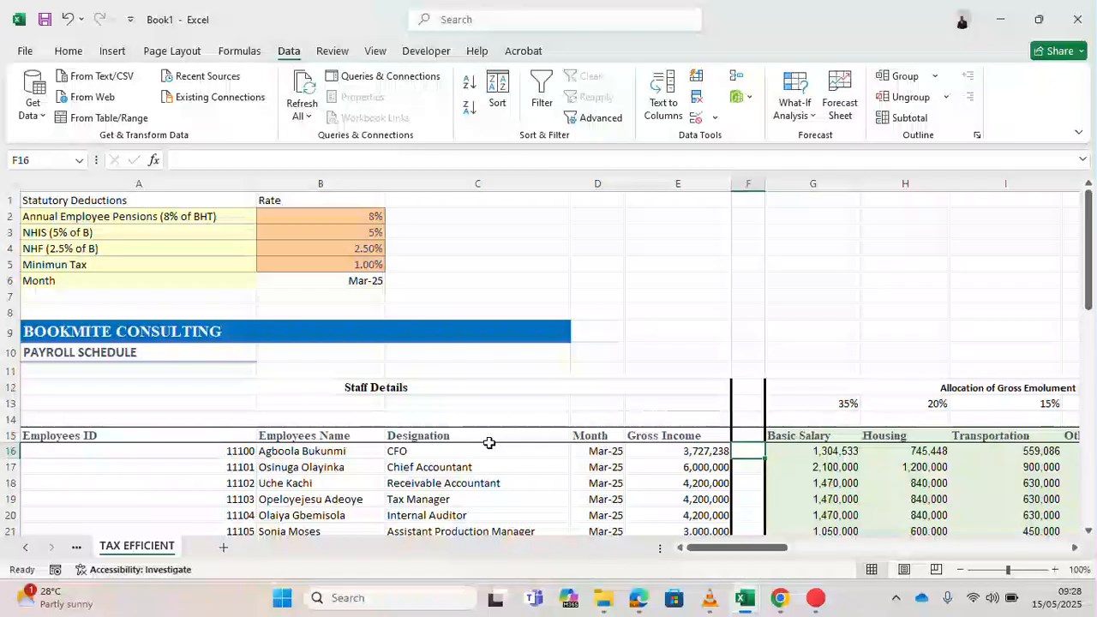
left_click(816, 599)
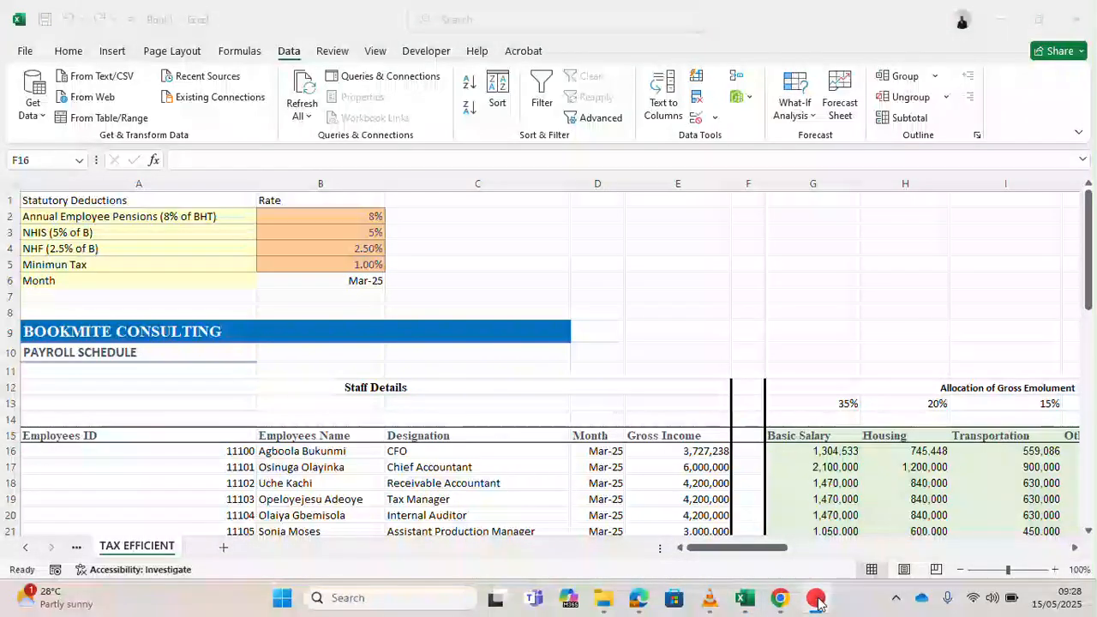